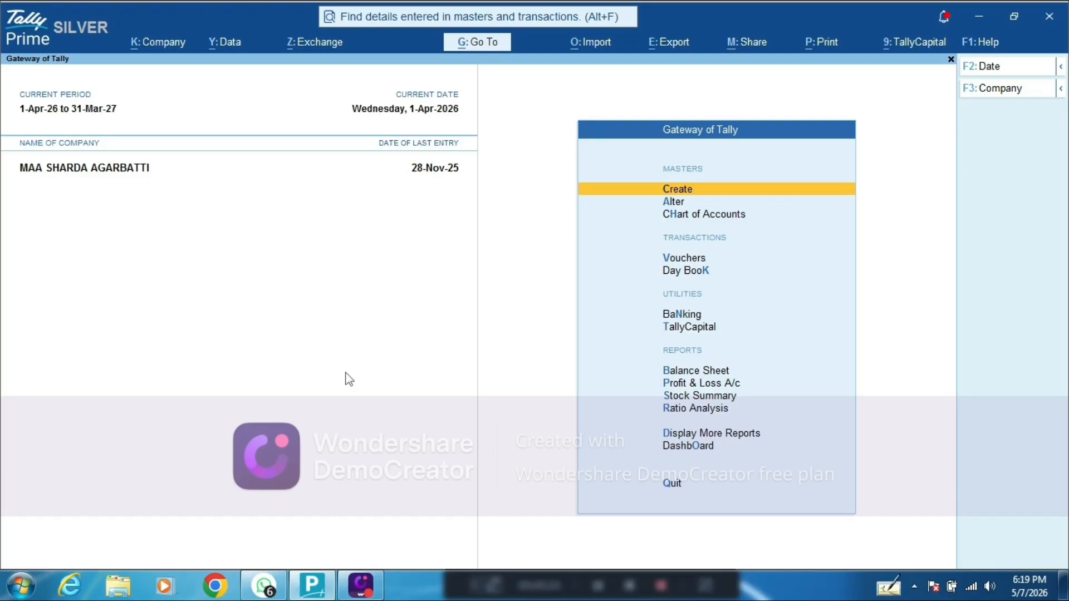
# - Look over the supplier's tax invoice PDF in WhatsApp Web, and return to TallyPrime to start a purchase voucher
pyautogui.click(264, 584)
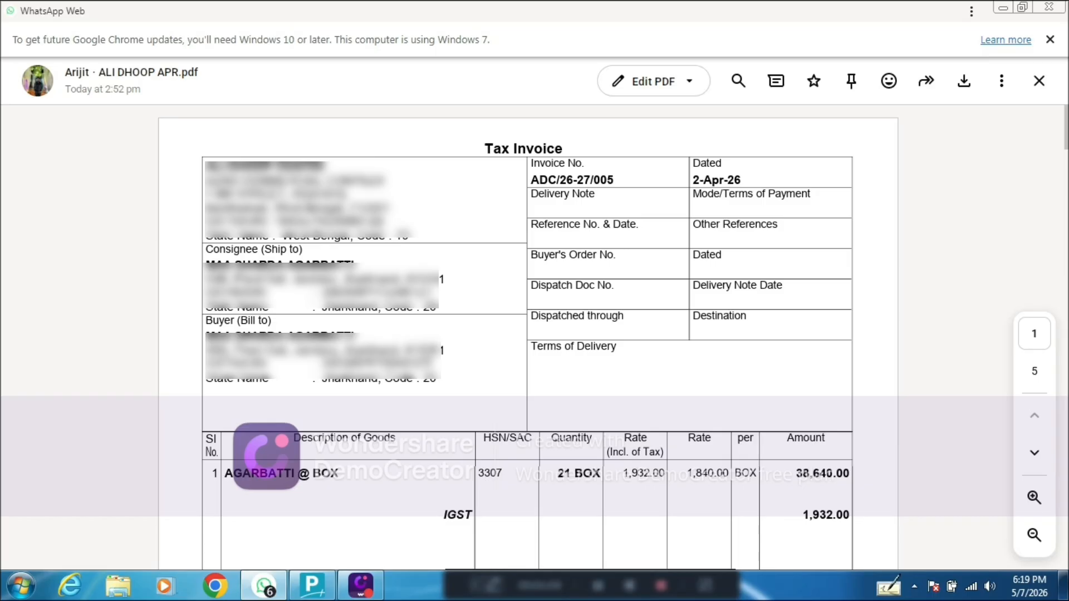
pyautogui.click(314, 581)
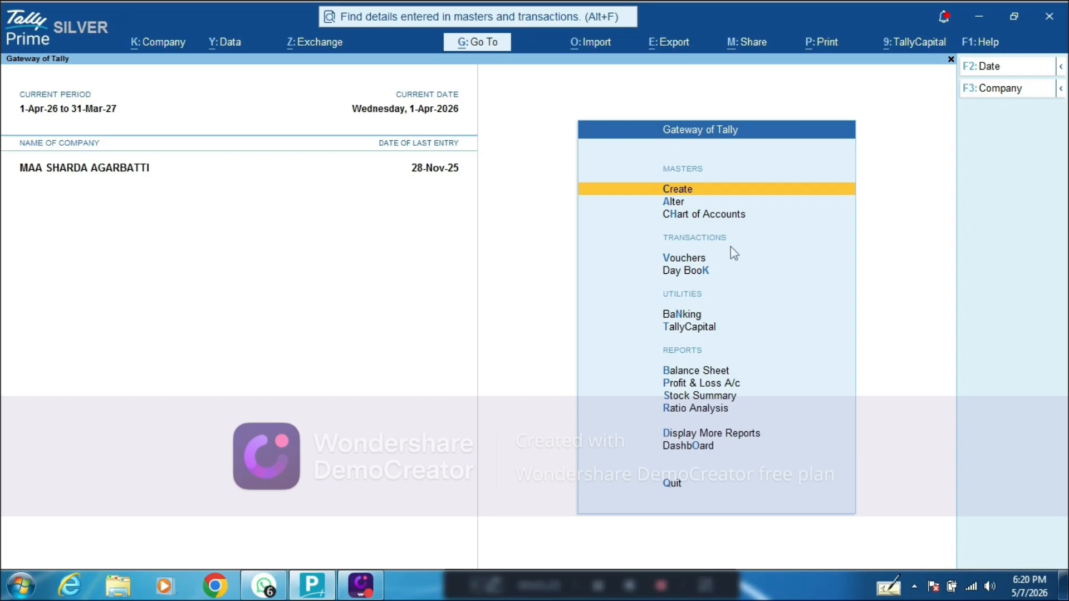
pyautogui.click(691, 259)
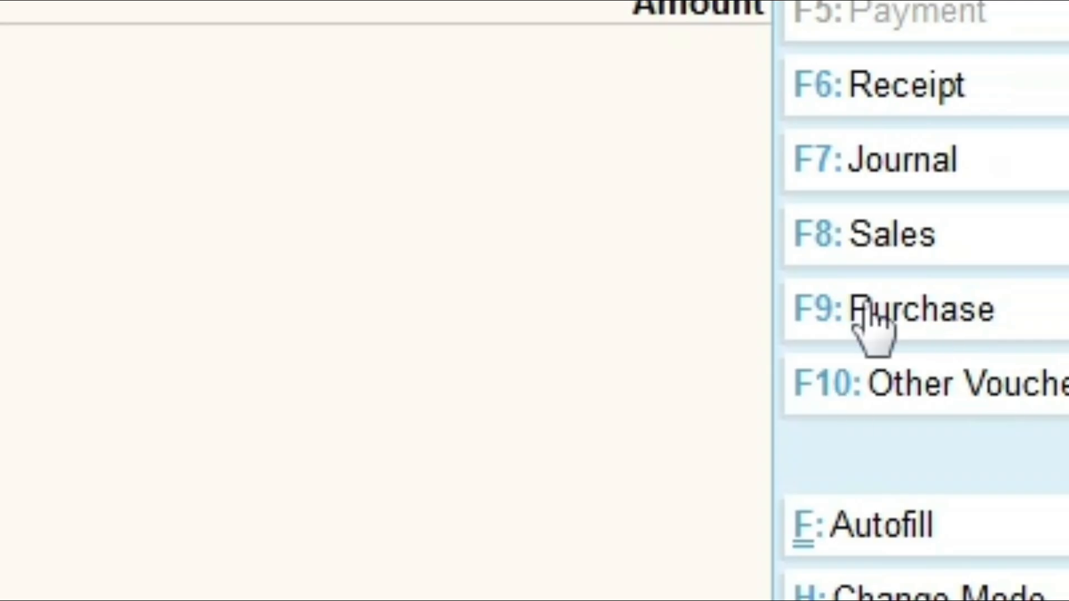
pyautogui.click(906, 315)
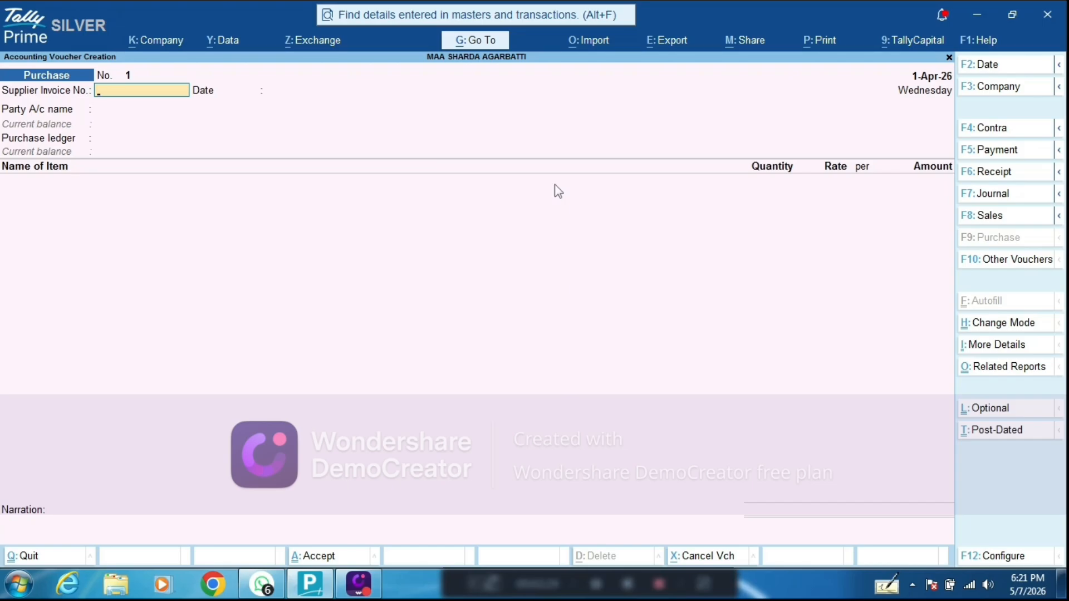
# - Check the invoice date in the WhatsApp Web PDF and set the purchase voucher date in TallyPrime to 2-4-2026
pyautogui.click(266, 587)
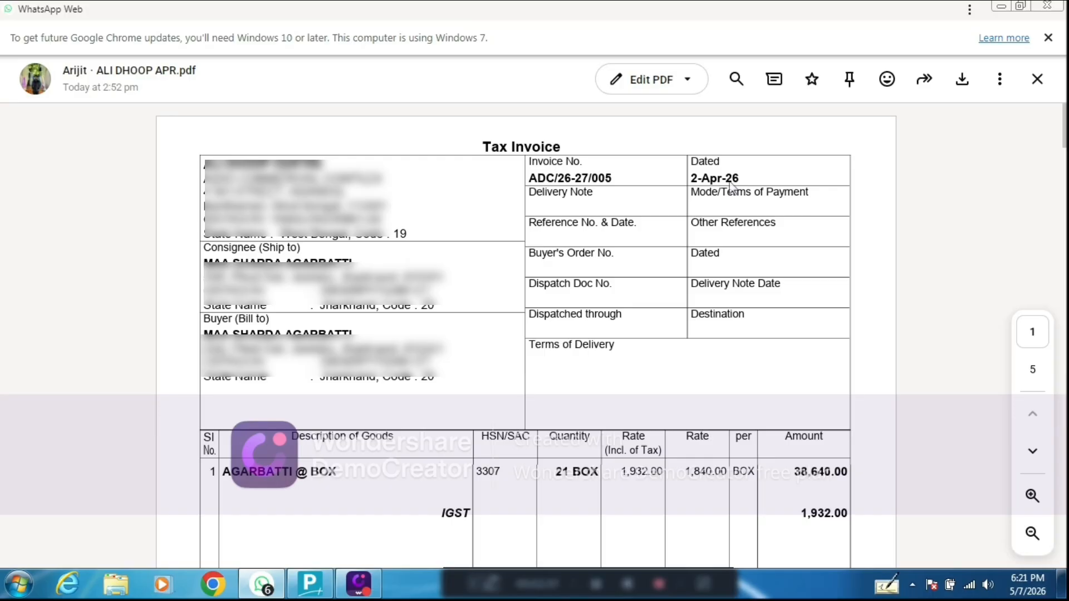
pyautogui.hotkey('alt', 'Tab')
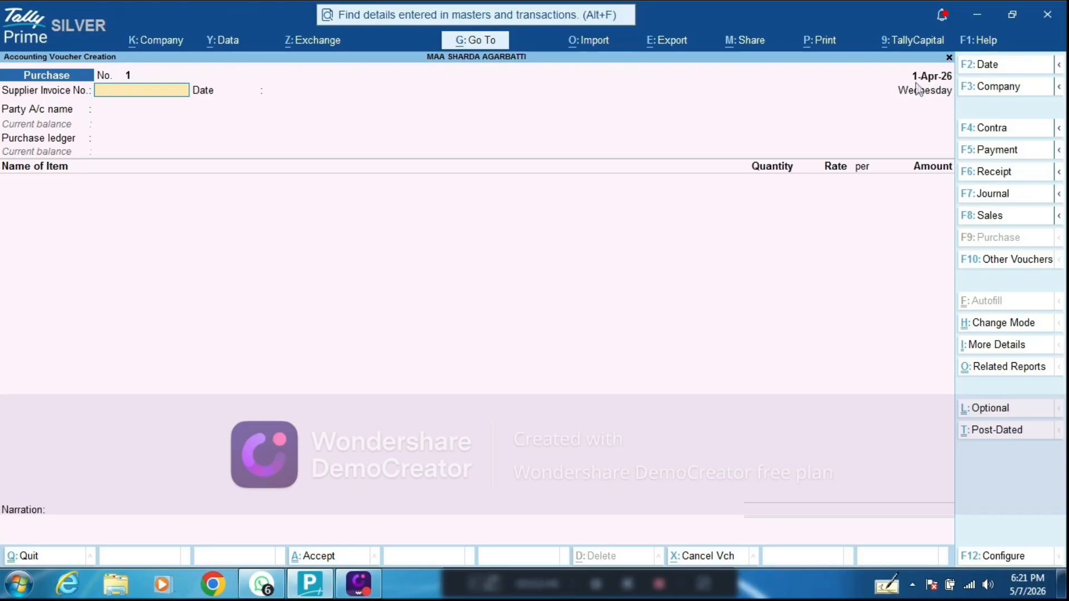
pyautogui.press('F2')
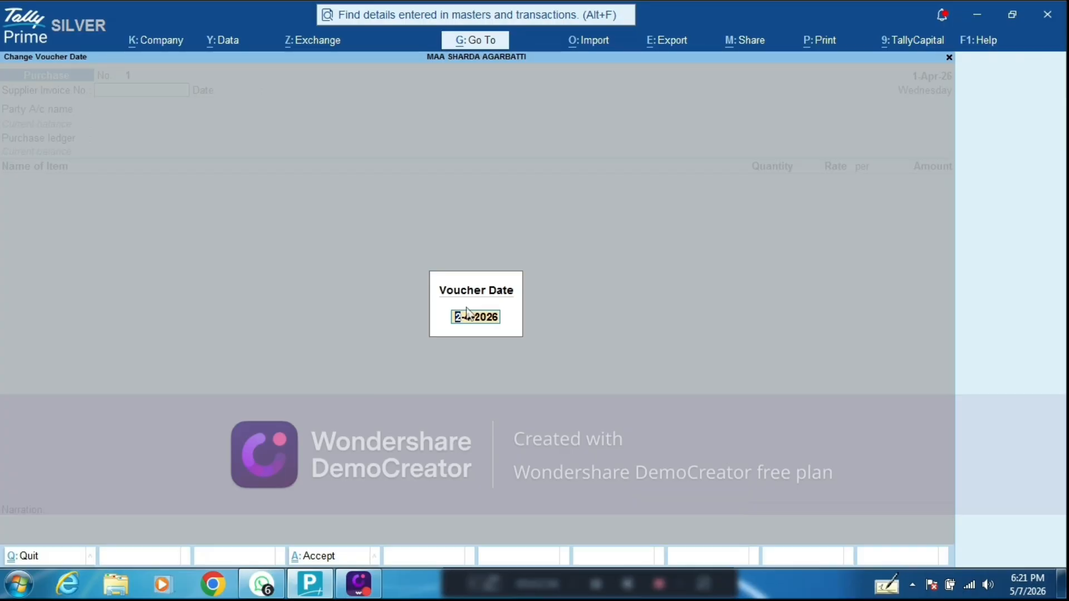
pyautogui.write('2.4.26')
pyautogui.press('Return')
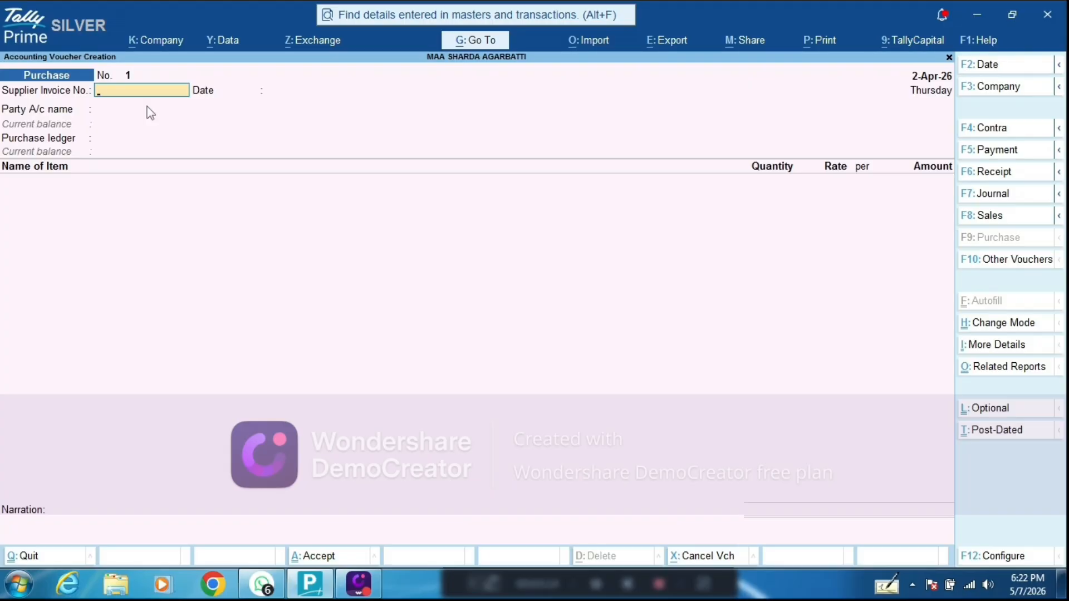
# - Copy invoice number ADC/26-27/005 from the WhatsApp Web PDF into TallyPrime's supplier invoice number and accept 2-Apr-26 as its date
pyautogui.click(260, 583)
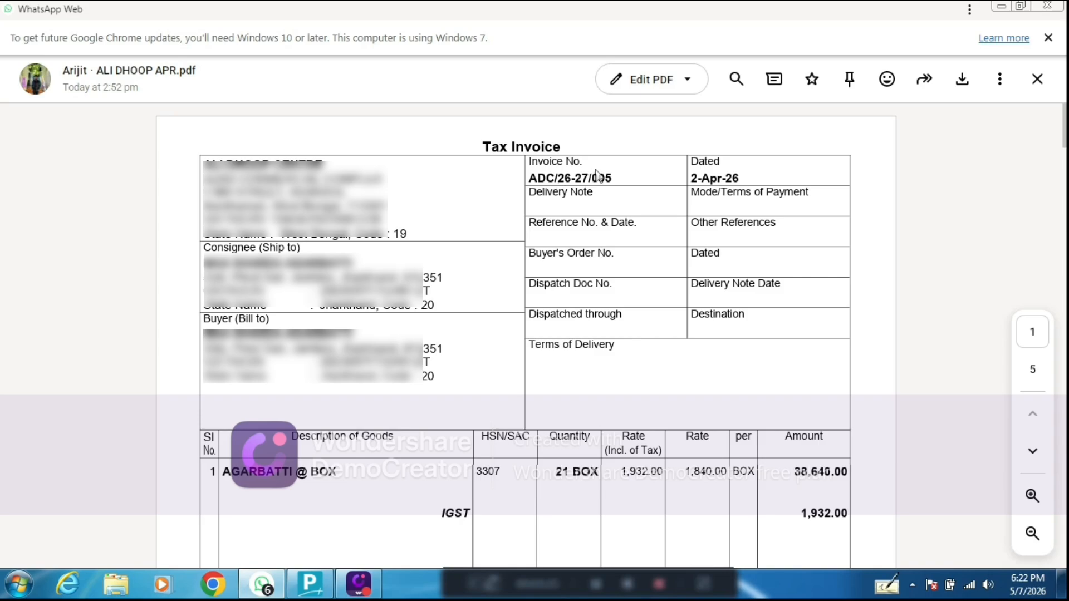
pyautogui.moveTo(528, 179); pyautogui.dragTo(620, 186)
pyautogui.hotkey('ctrl', 'c')
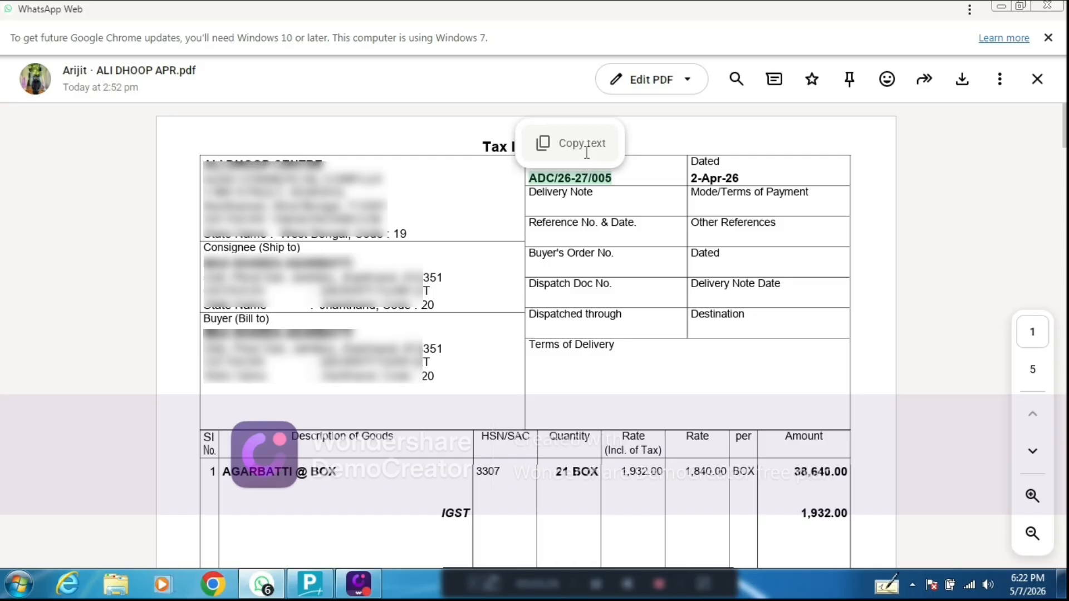
pyautogui.click(587, 152)
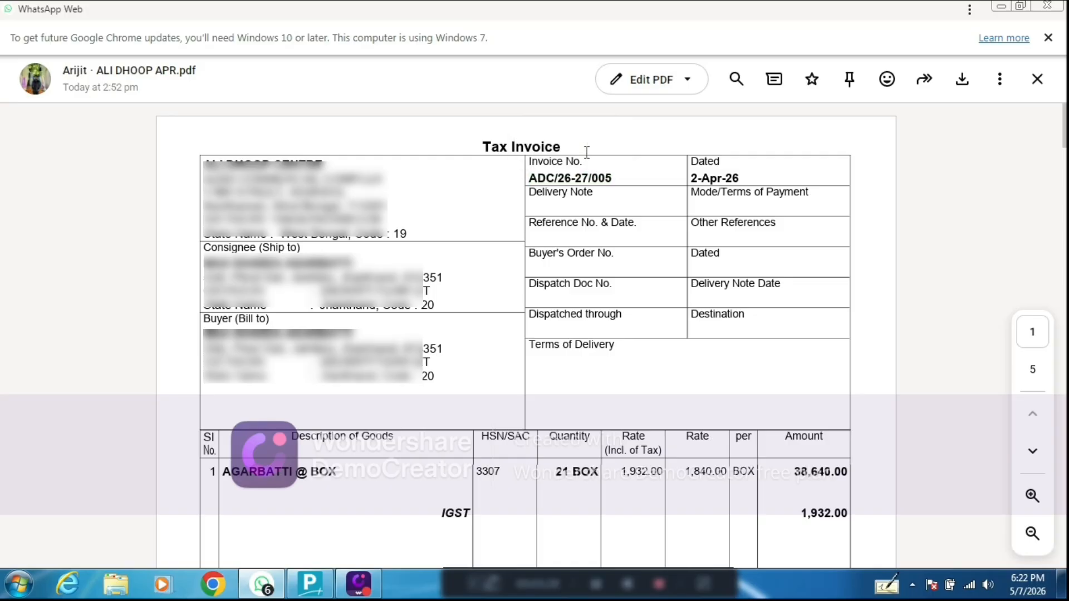
pyautogui.hotkey('alt', 'Tab')
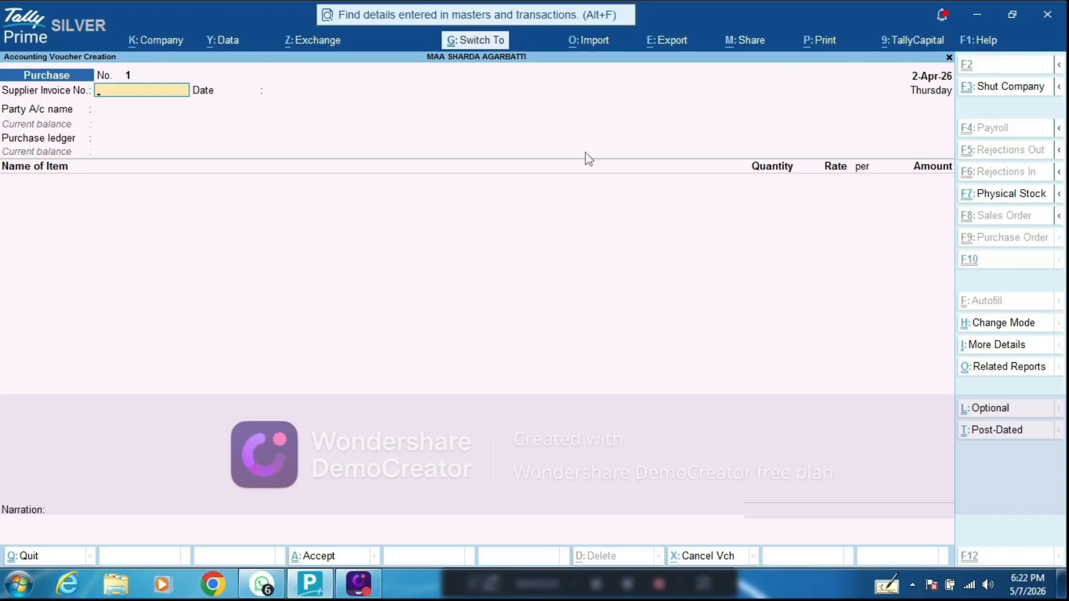
pyautogui.hotkey('ctrl', 'v')
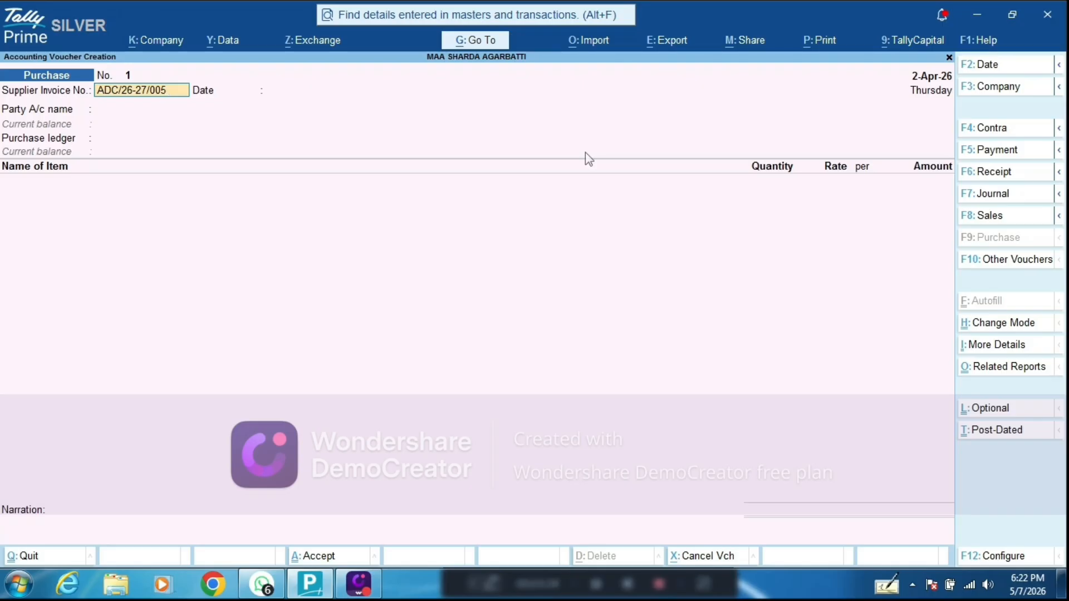
pyautogui.press('Return')
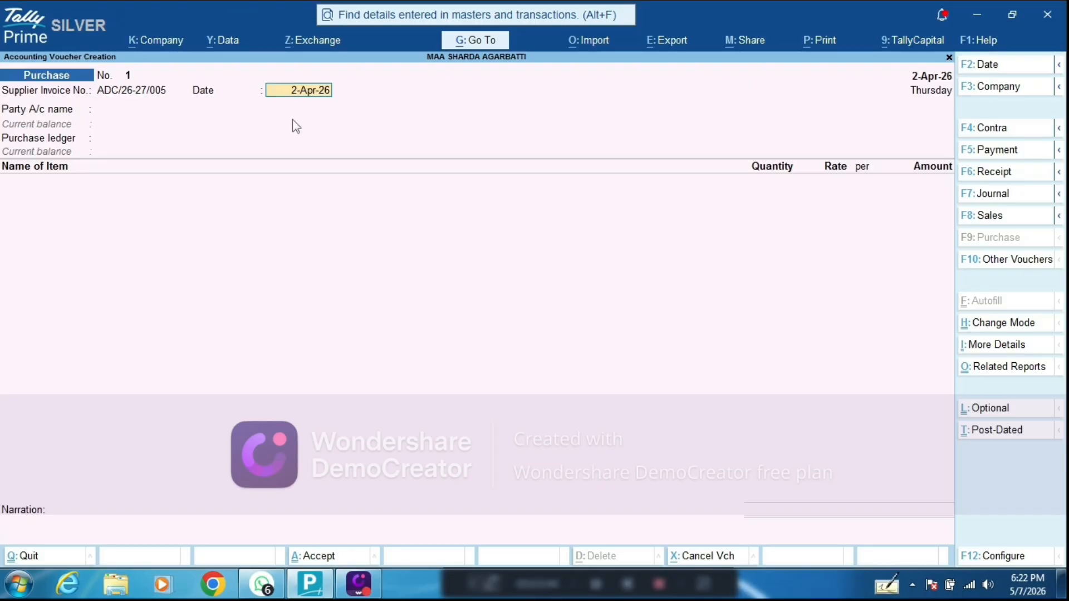
pyautogui.press('Return')
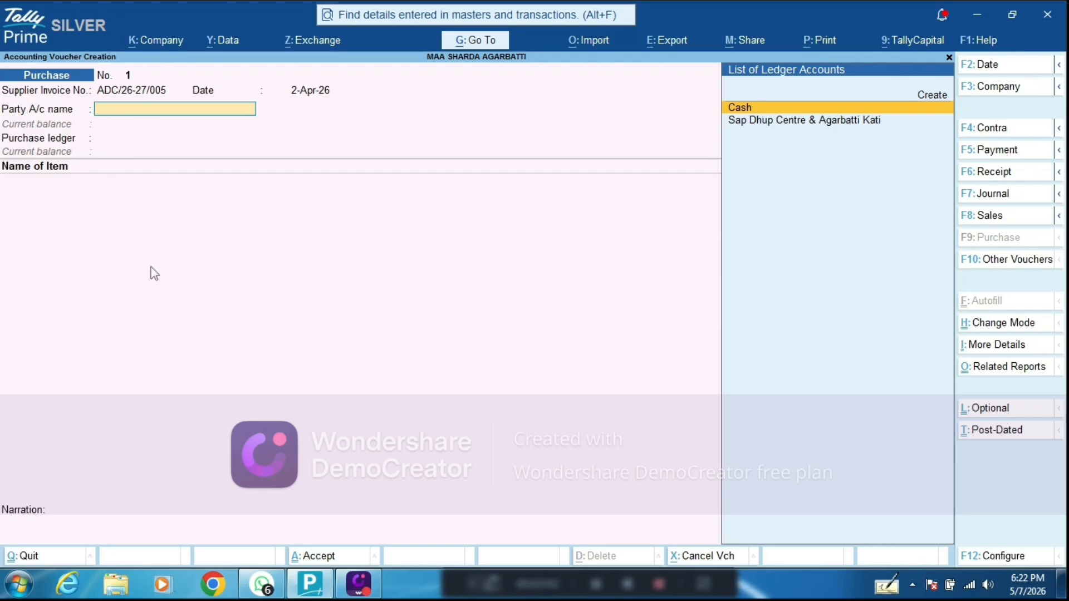
# - Check the supplier's details on the WhatsApp Web invoice and start creating a new party ledger from the TallyPrime purchase voucher
pyautogui.click(262, 583)
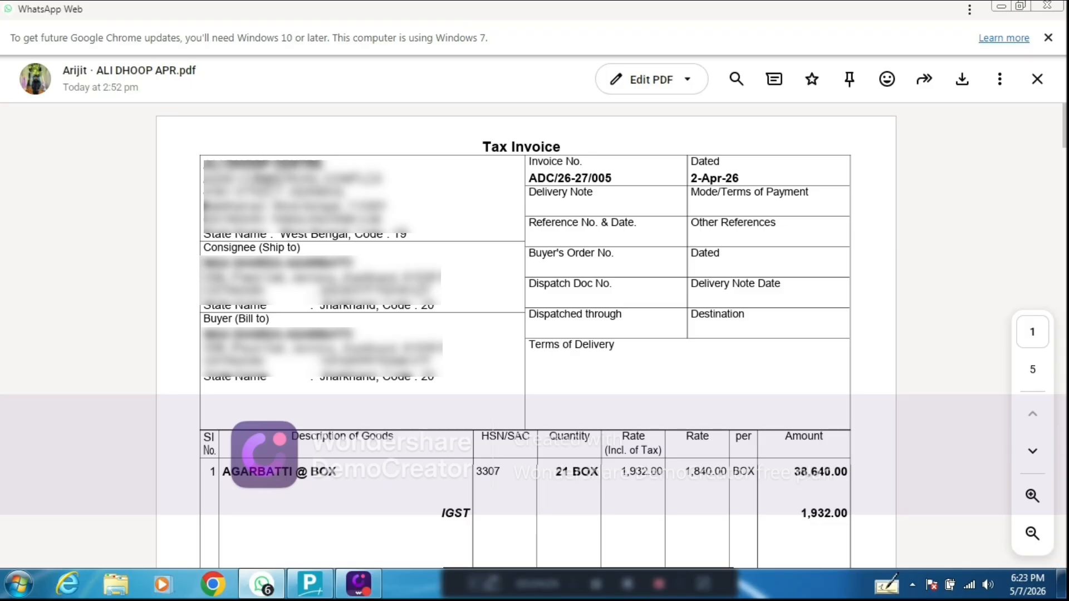
pyautogui.hotkey('alt', 'Tab')
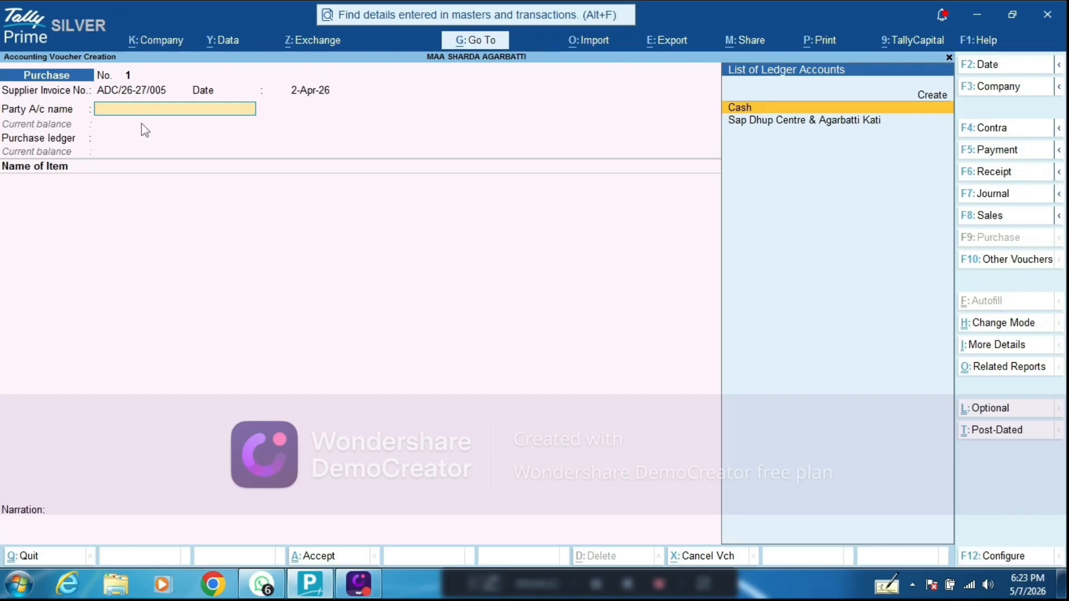
pyautogui.press('alt')
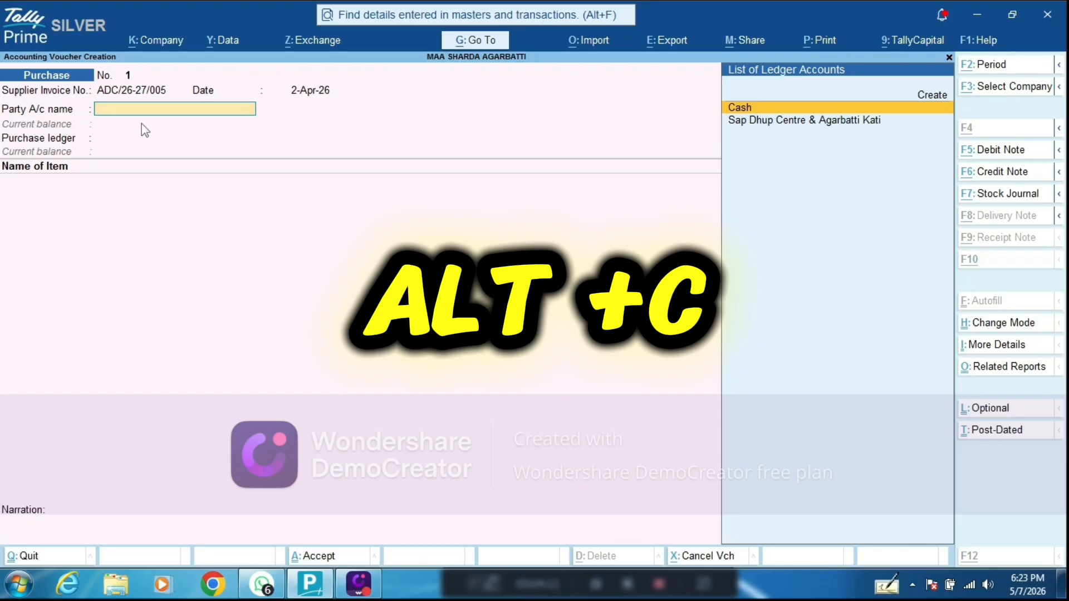
pyautogui.hotkey('alt', 'c')
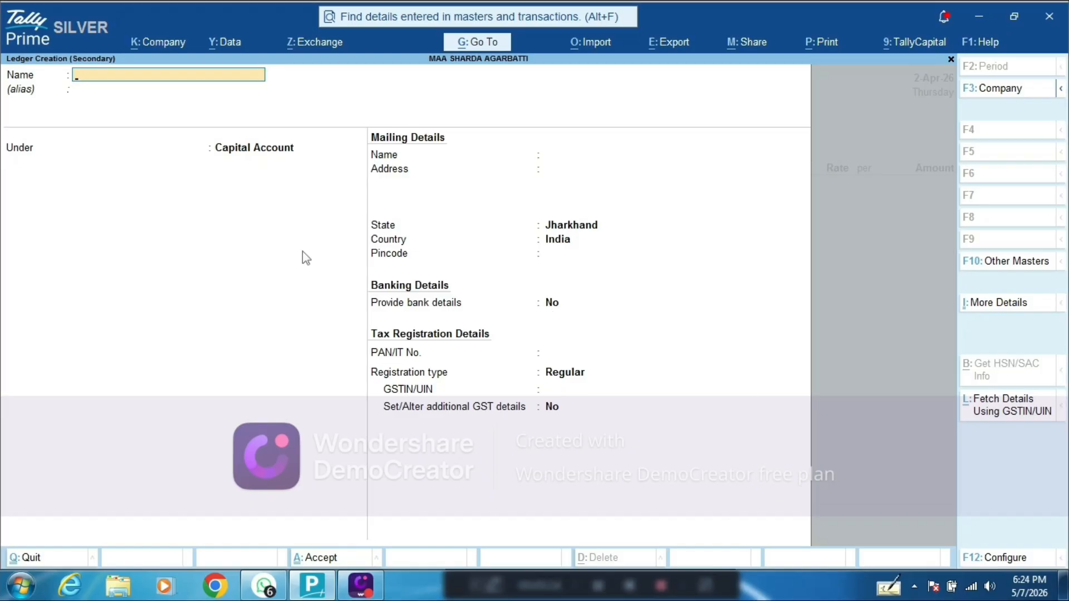
# - Fetch the supplier's ledger details using the GSTIN copied from the WhatsApp Web invoice, and accept the compared party details
pyautogui.click(1009, 411)
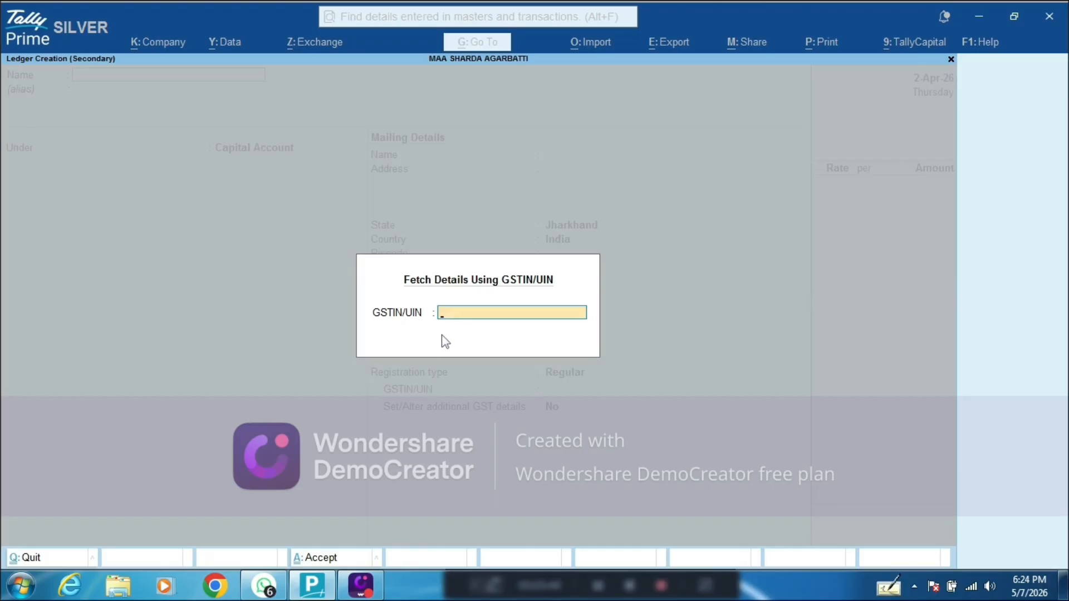
pyautogui.click(264, 585)
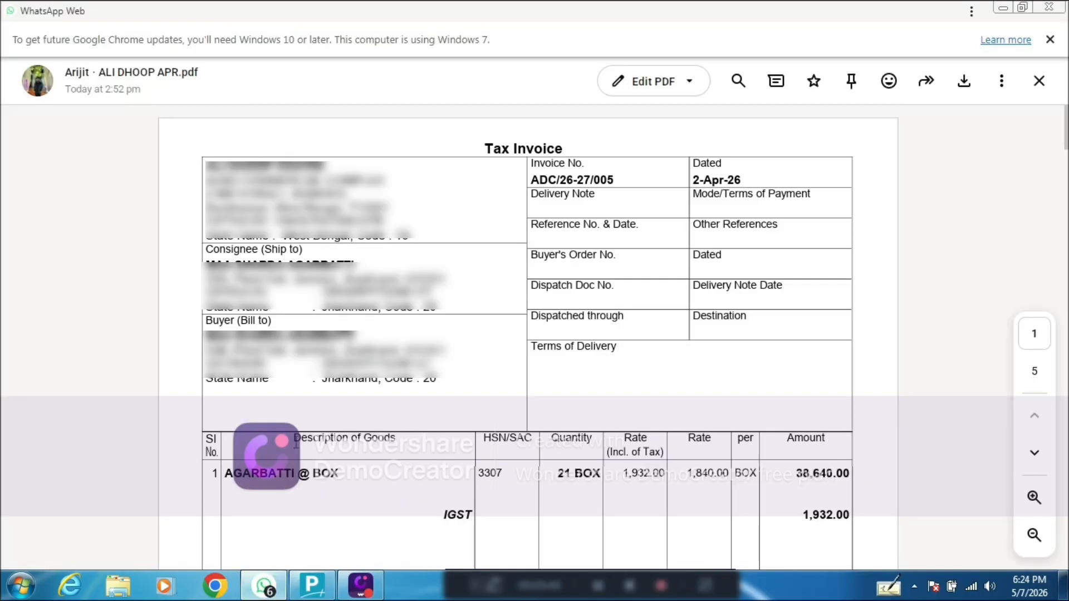
pyautogui.doubleClick(328, 220)
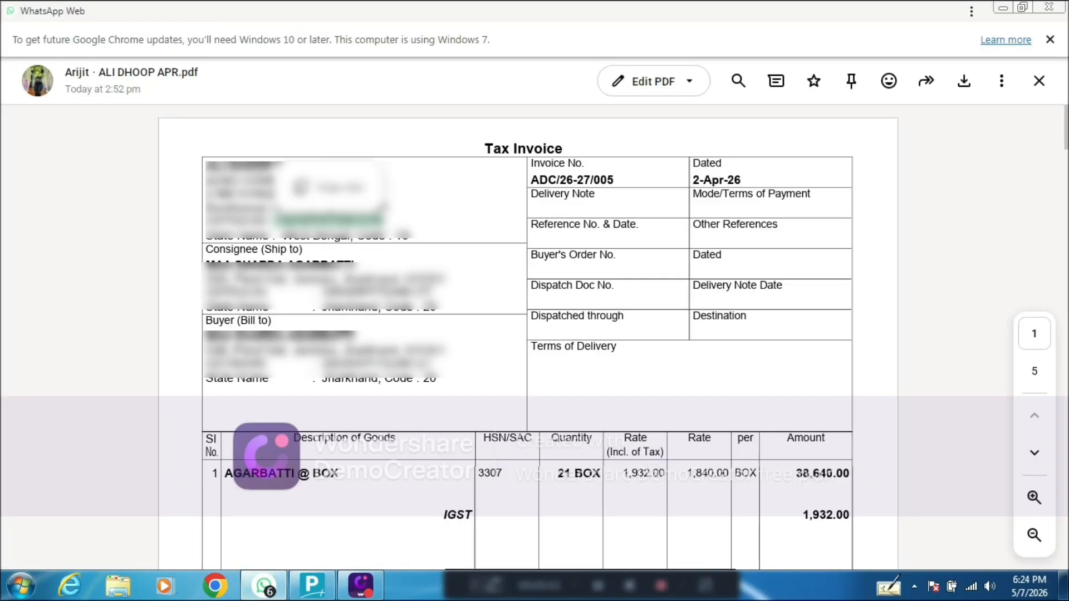
pyautogui.click(312, 189)
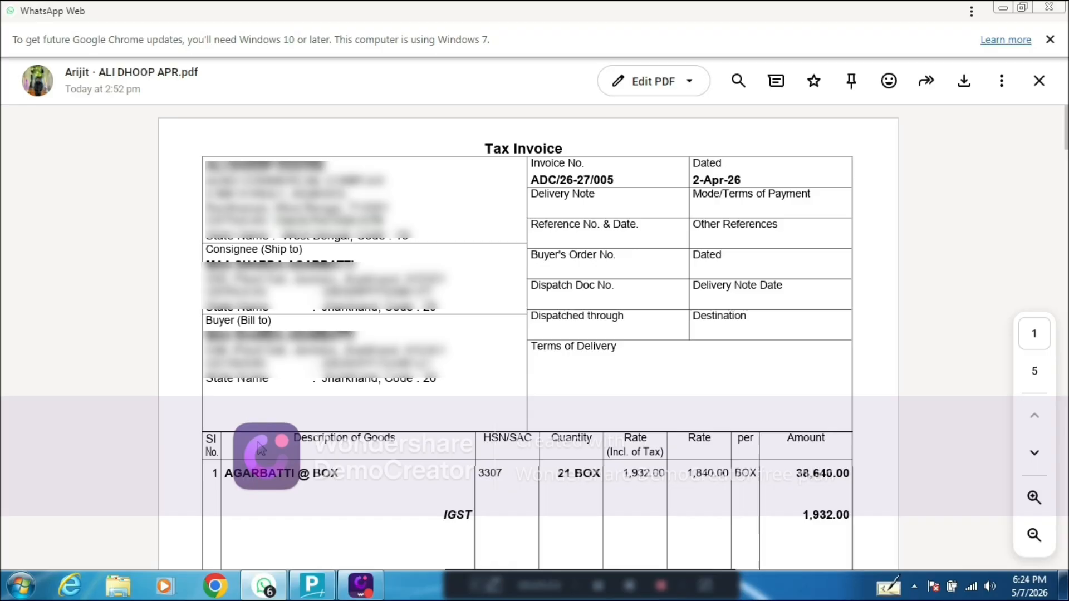
pyautogui.click(312, 585)
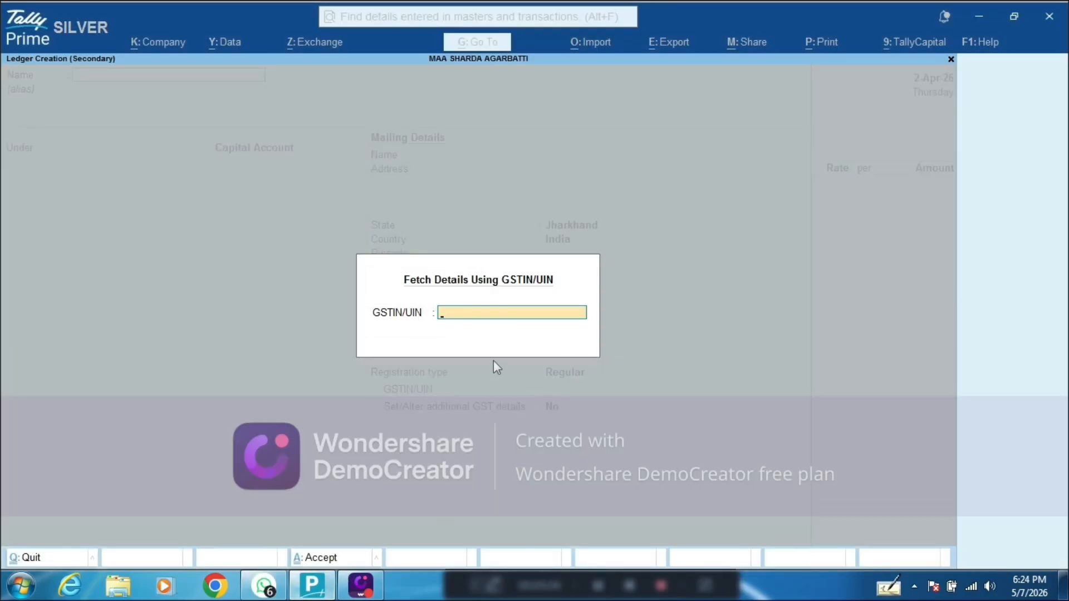
pyautogui.hotkey('ctrl', 'v')
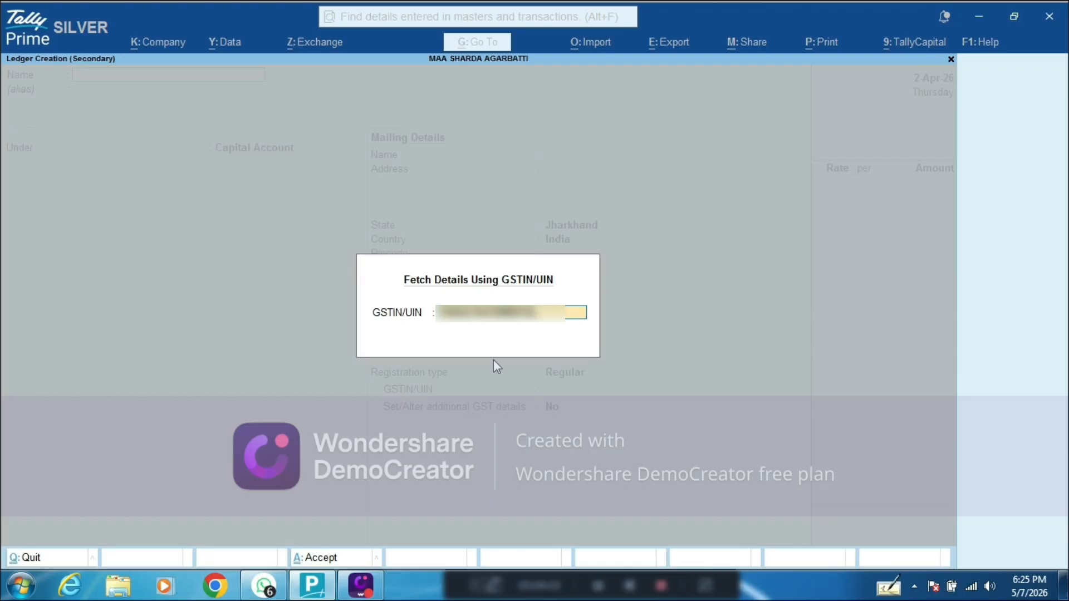
pyautogui.press('Return')
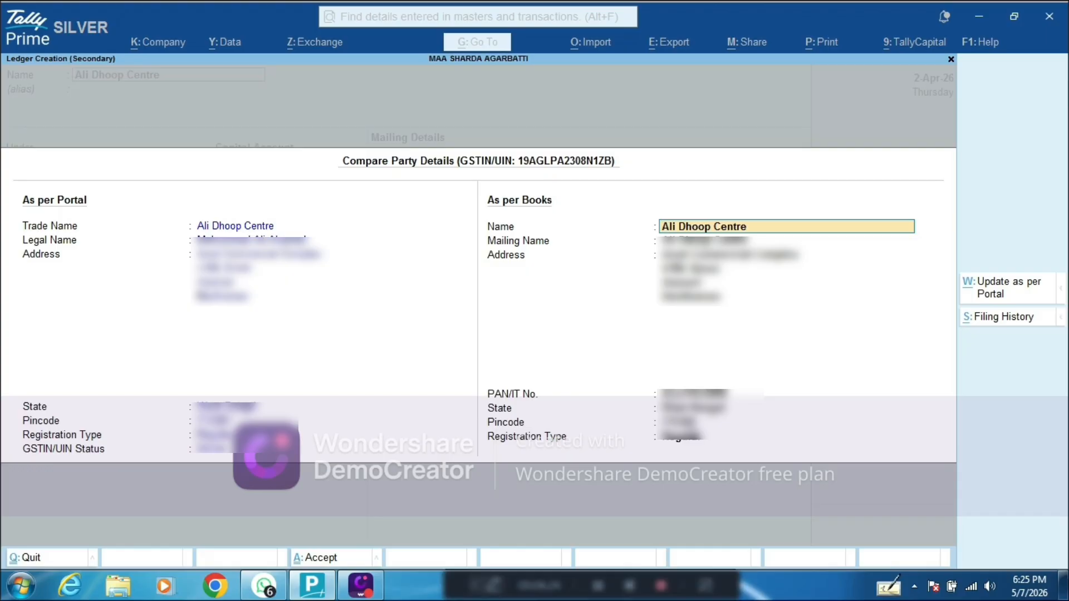
pyautogui.hotkey('ctrl', 'a')
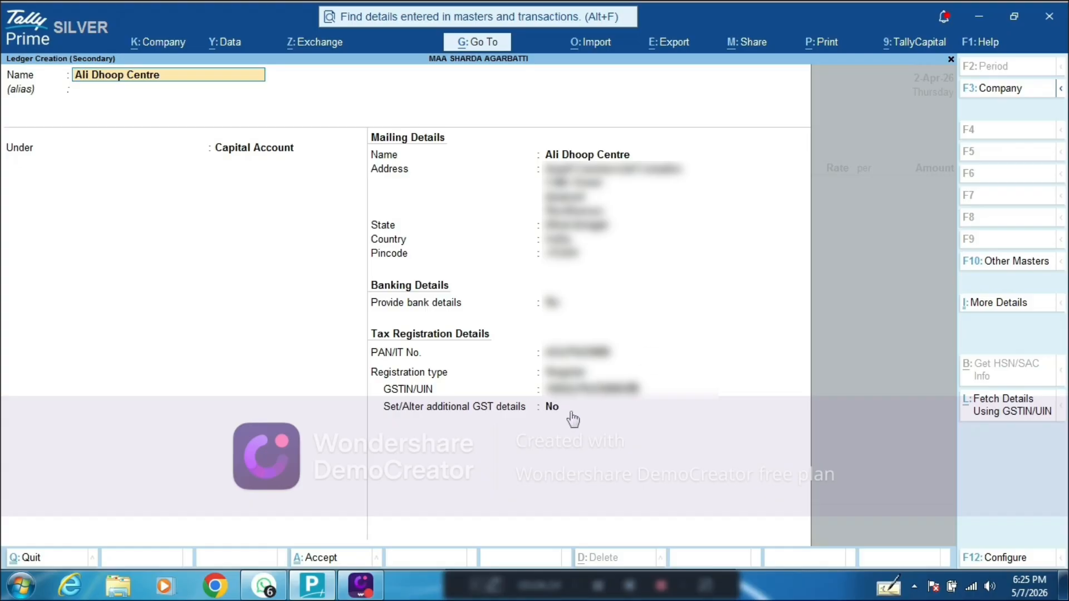
# - Place the Ali Dhoop Centre ledger under Sundry Creditors and set maintaining balances bill-by-bill to No
pyautogui.press('Return')
pyautogui.press('Return')
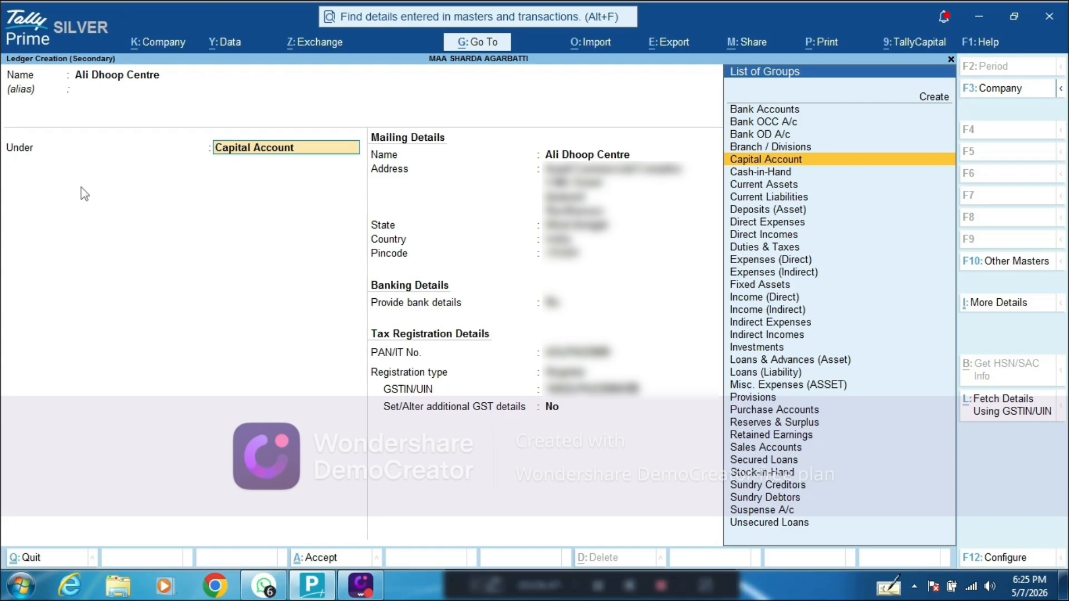
pyautogui.write('Su')
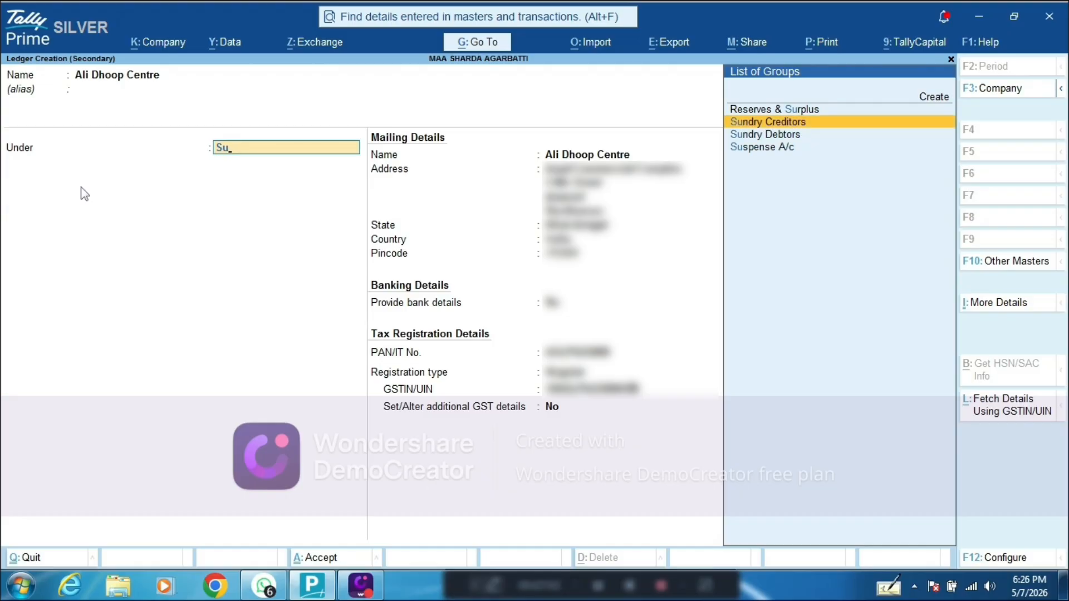
pyautogui.press('Return')
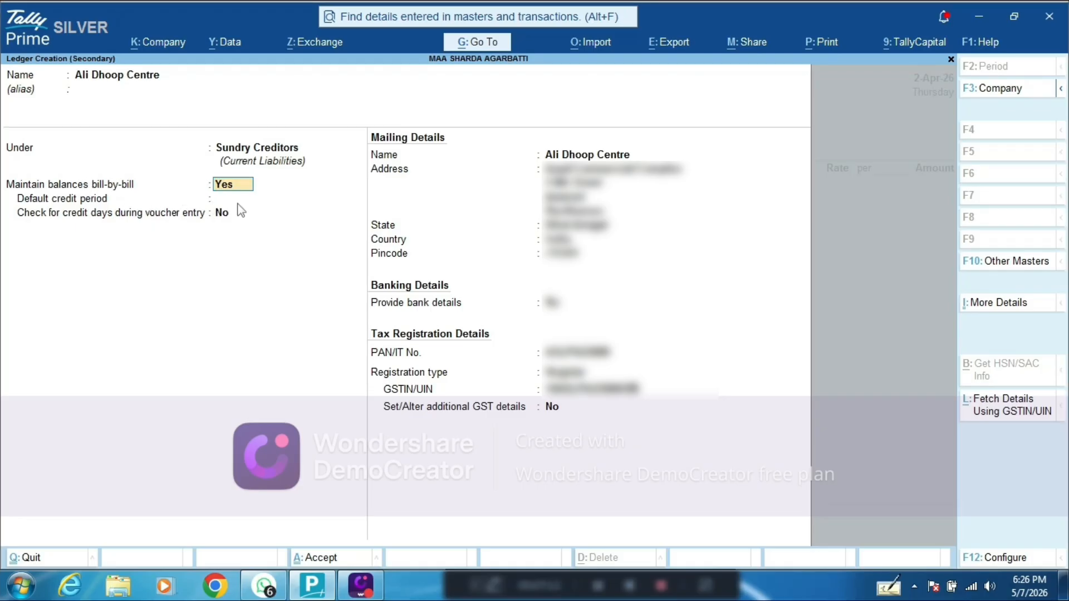
pyautogui.write('n')
pyautogui.press('Return')
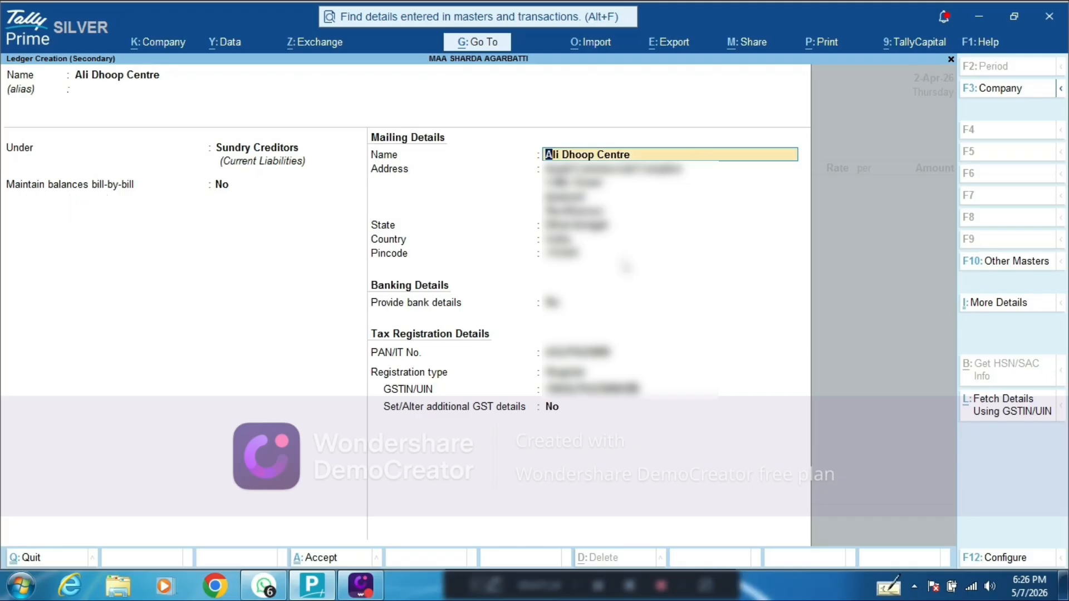
# - Keep the fetched mailing, banking and tax registration details and save the Ali Dhoop Centre ledger as the voucher's party account
pyautogui.press('Return')
pyautogui.press('Return')
pyautogui.press('Return')
pyautogui.press('Return')
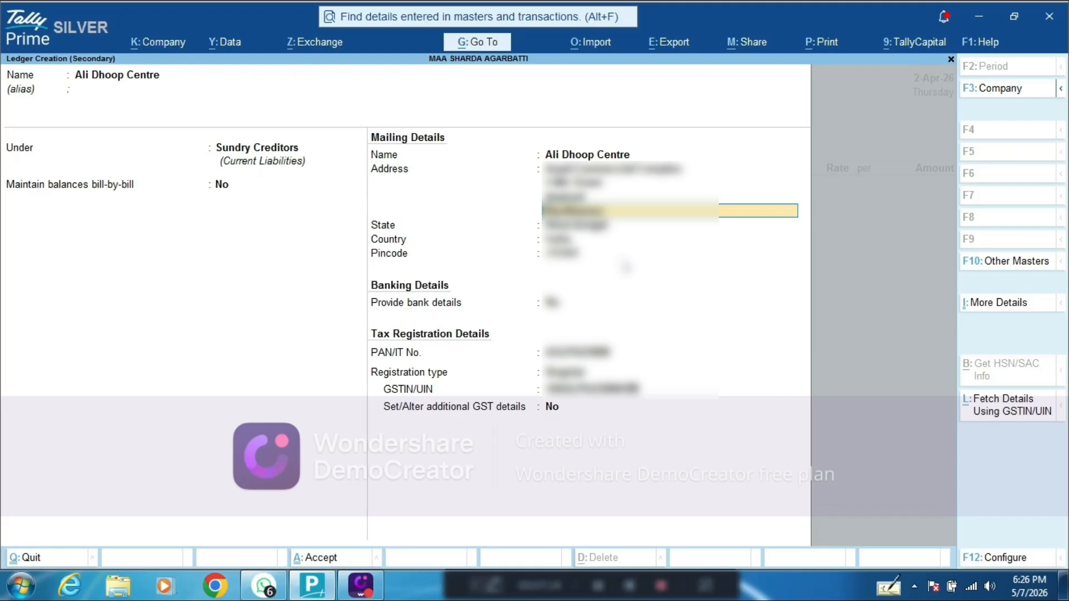
pyautogui.press('Return')
pyautogui.press('Return')
pyautogui.press('Return')
pyautogui.press('Return')
pyautogui.press('Return')
pyautogui.press('Return')
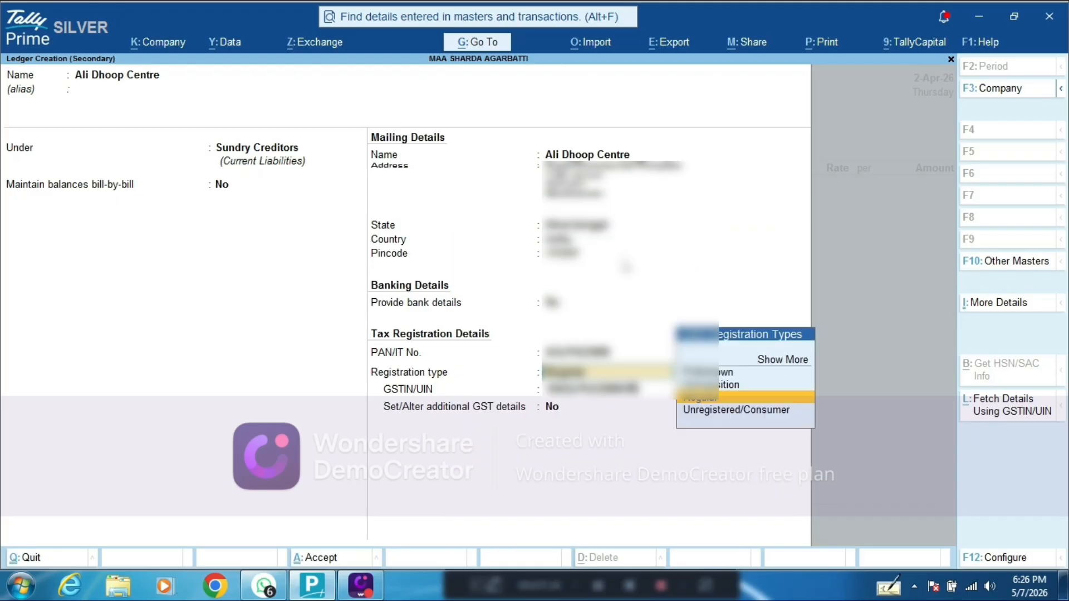
pyautogui.press('Return')
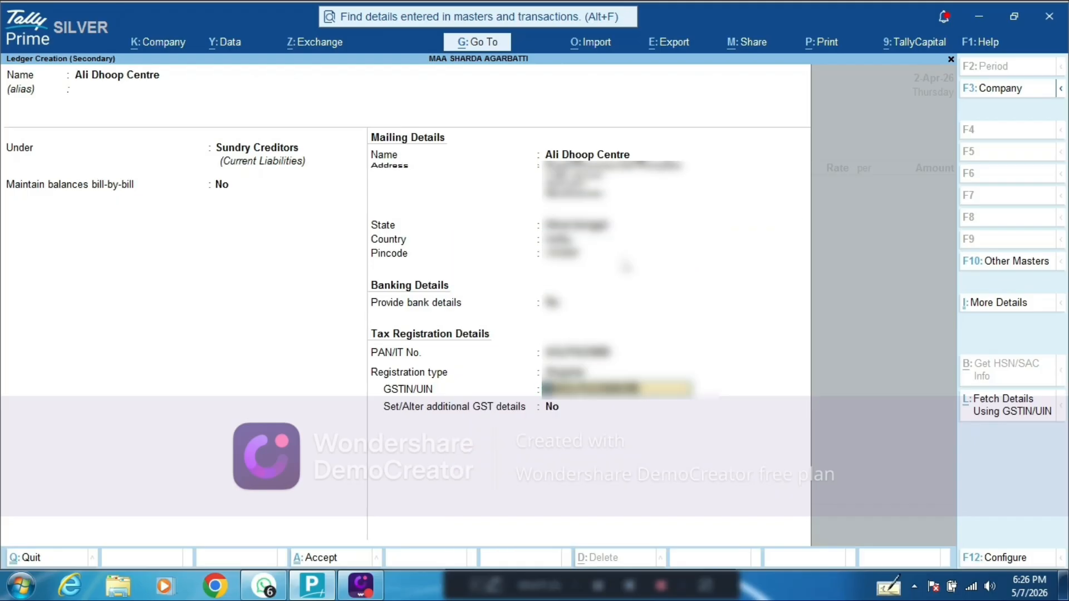
pyautogui.hotkey('ctrl', 'a')
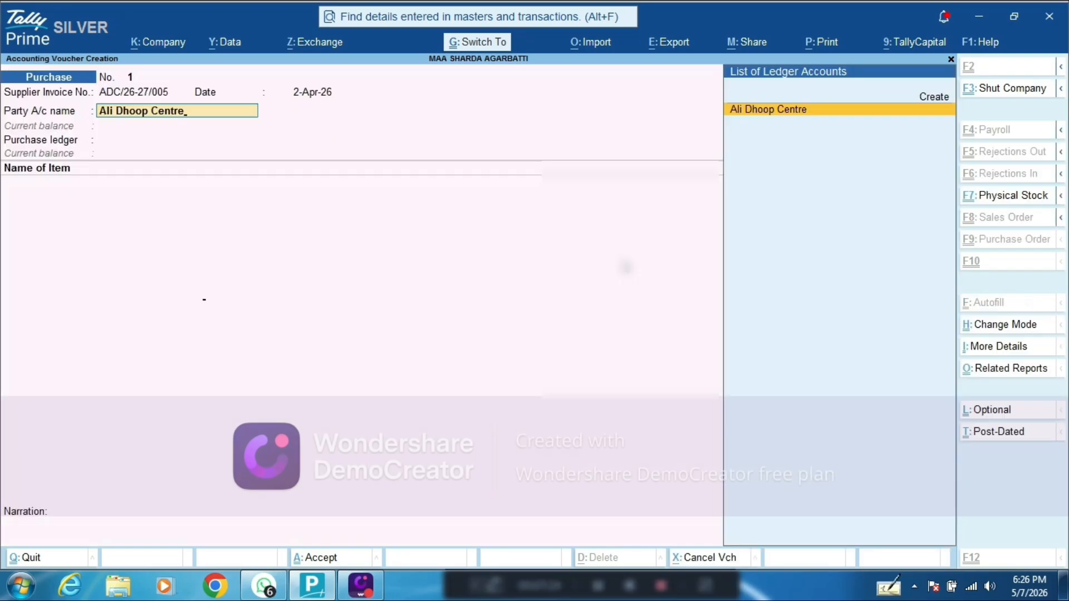
# - Confirm Ali Dhoop Centre as the party account, leave the receipt details blank and accept its party details
pyautogui.press('Return')
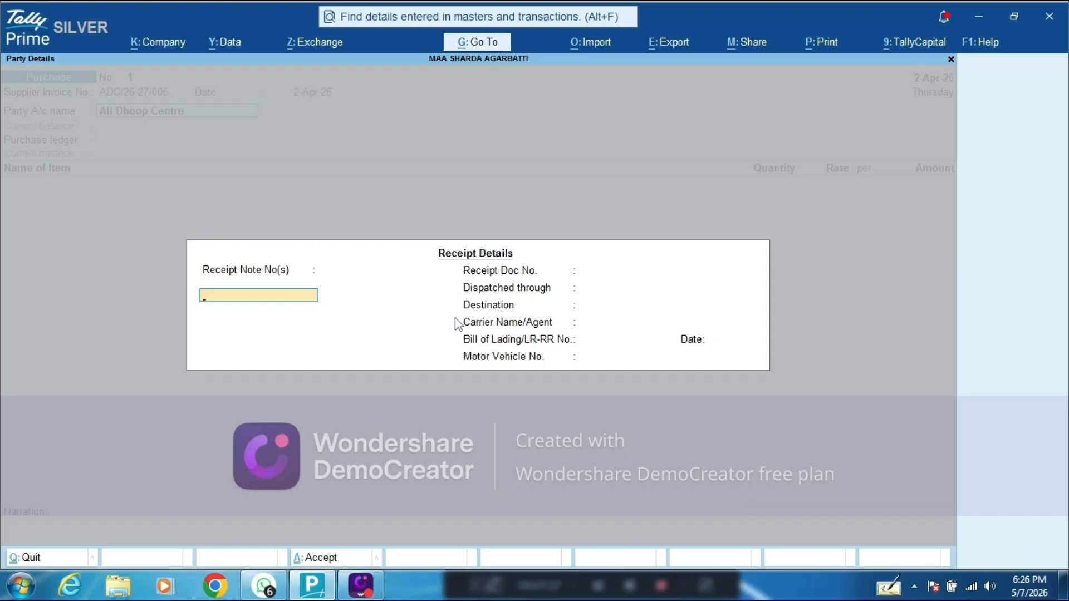
pyautogui.press('ctrl')
pyautogui.press('Escape')
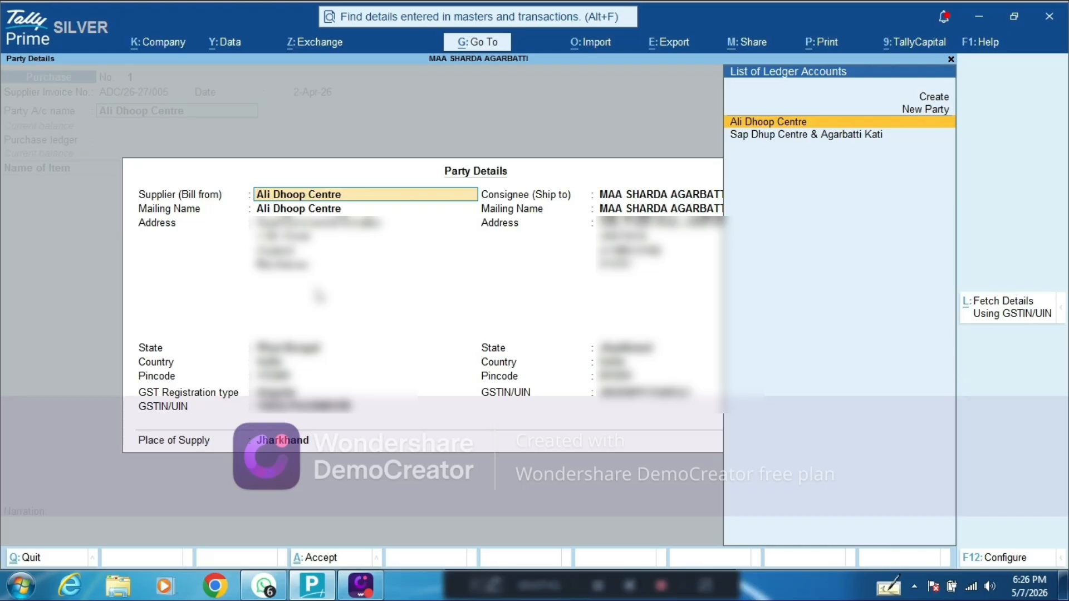
pyautogui.press('ctrl')
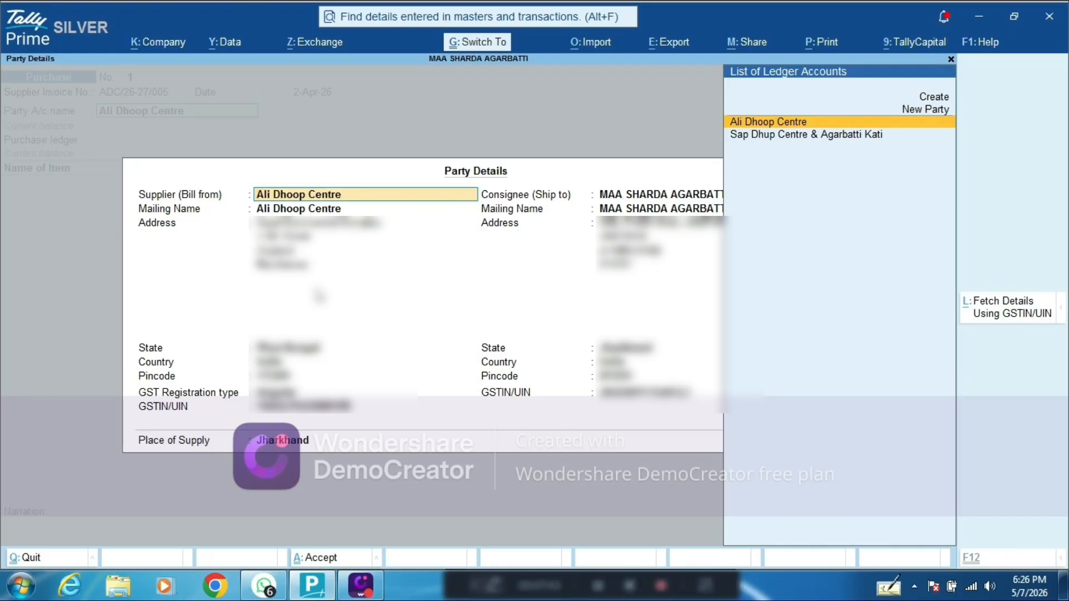
pyautogui.hotkey('ctrl', 'a')
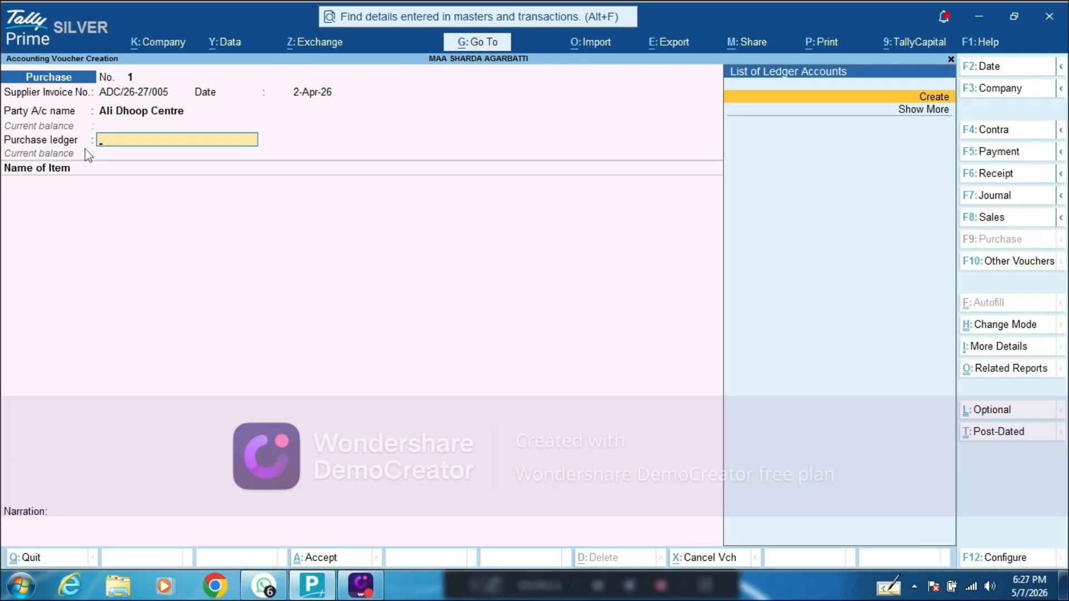
# - Create a new purchase ledger named Purchases Account and place it under the Purchase Accounts group
pyautogui.click(921, 98)
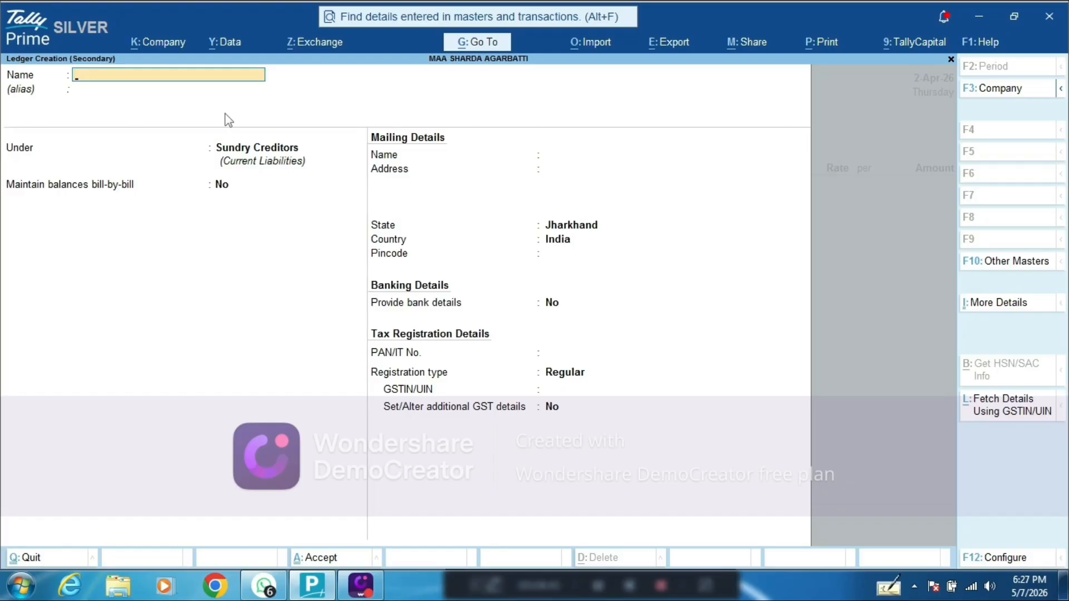
pyautogui.write('Purchases Account')
pyautogui.press('Return')
pyautogui.press('Return')
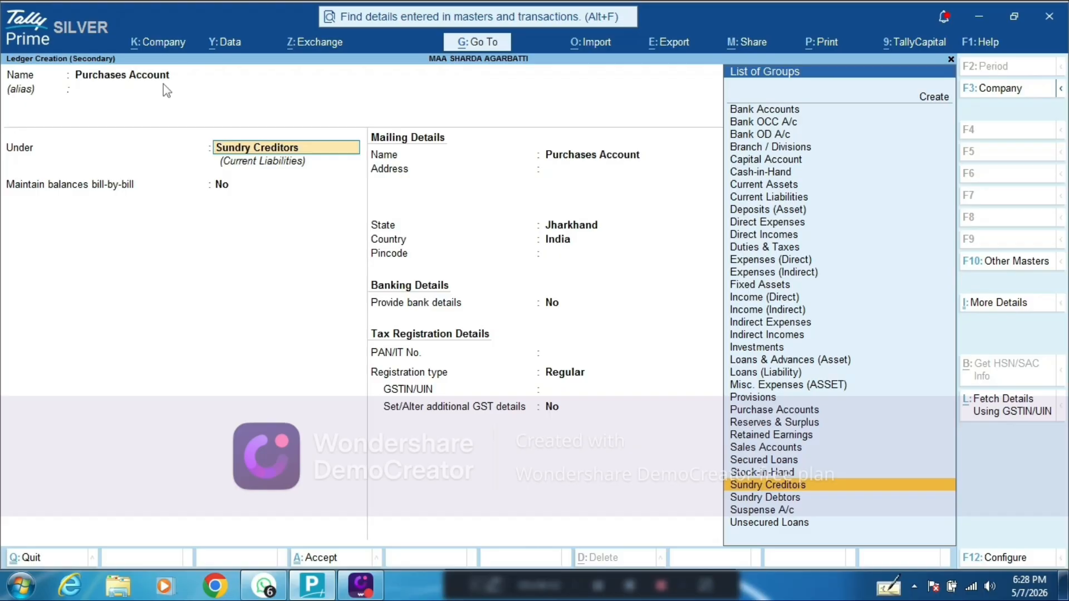
pyautogui.write('Pur')
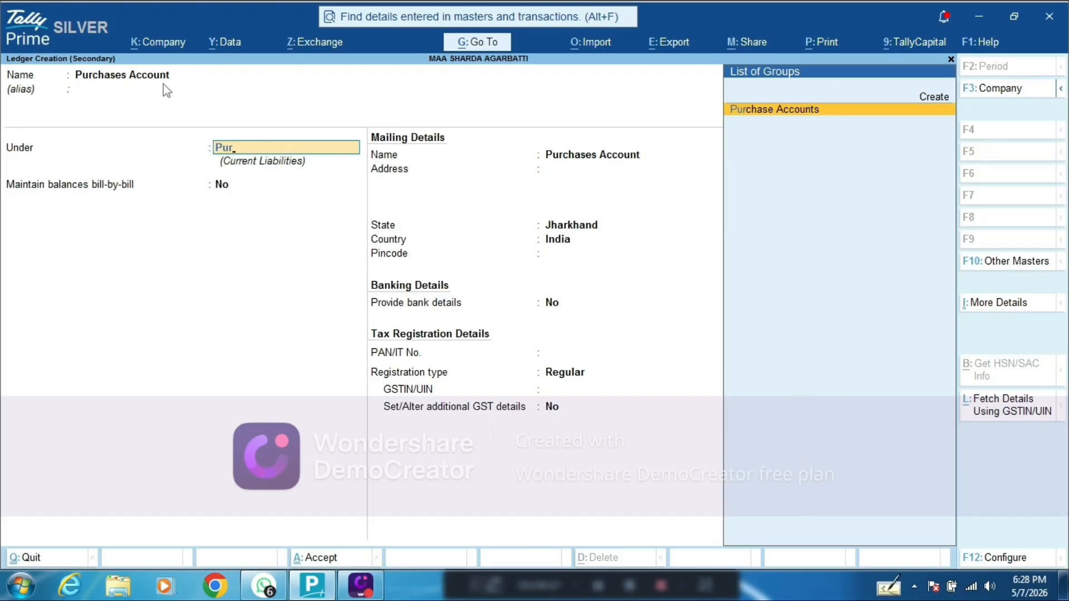
pyautogui.press('Return')
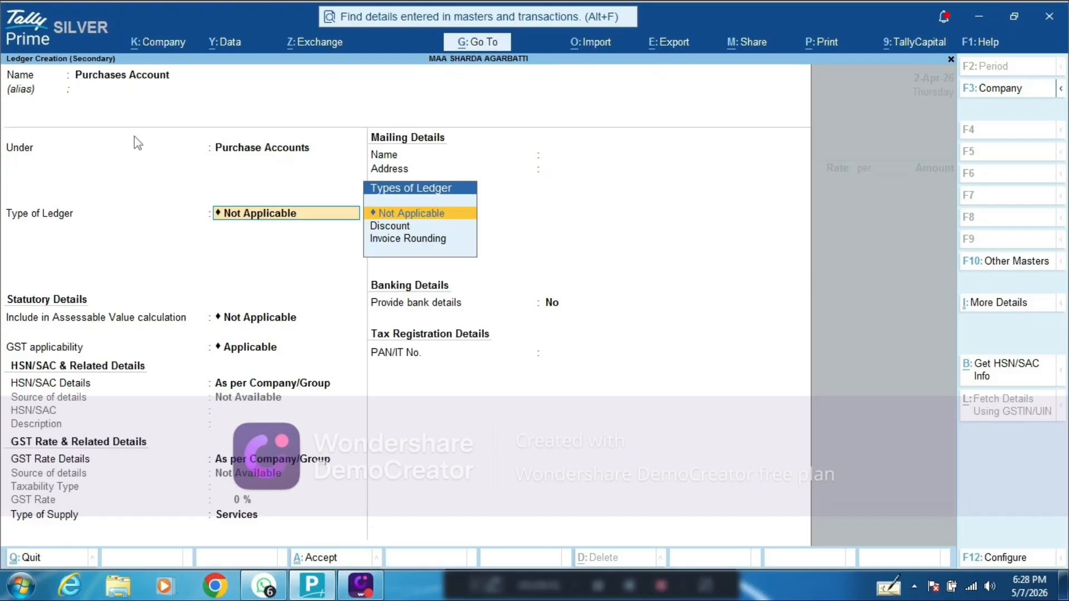
# - Keep the Purchases Account ledger's default statutory details, set its type of supply to Goods and save it as the voucher's purchase ledger
pyautogui.press('Return')
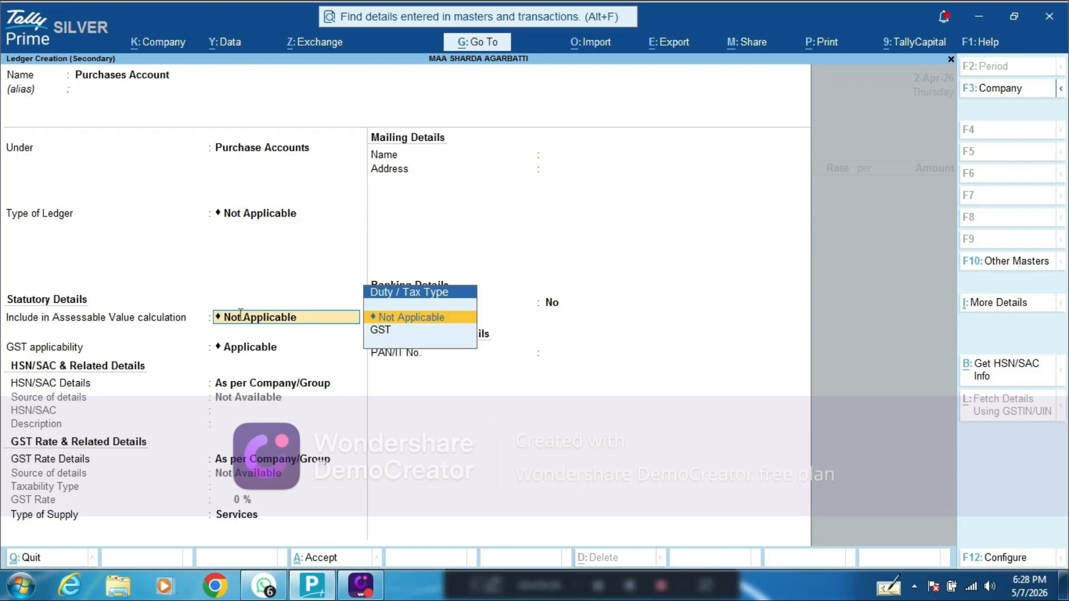
pyautogui.press('Return')
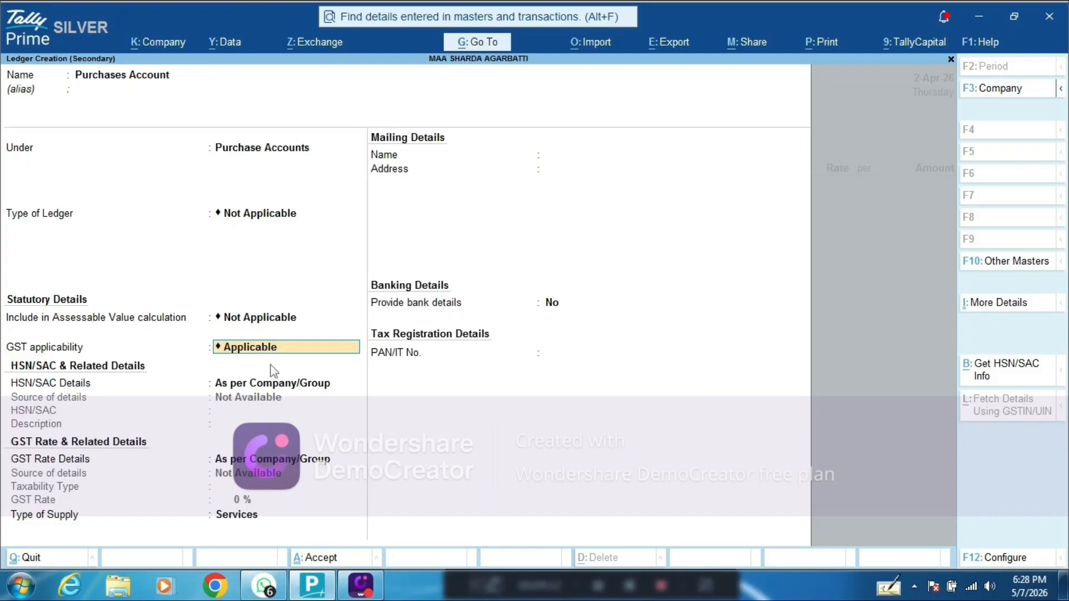
pyautogui.press('Return')
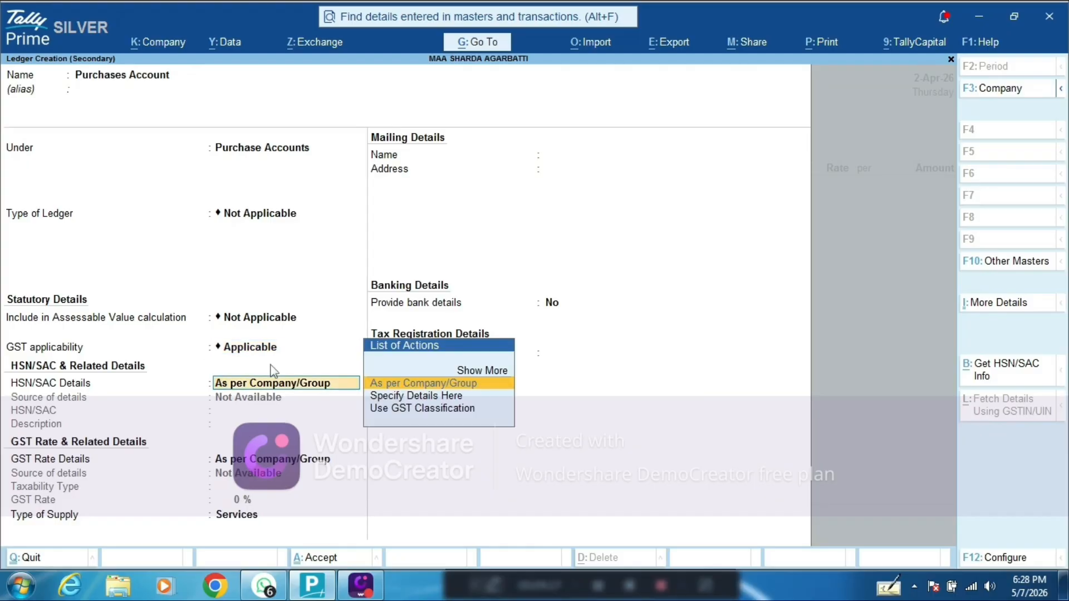
pyautogui.press('Return')
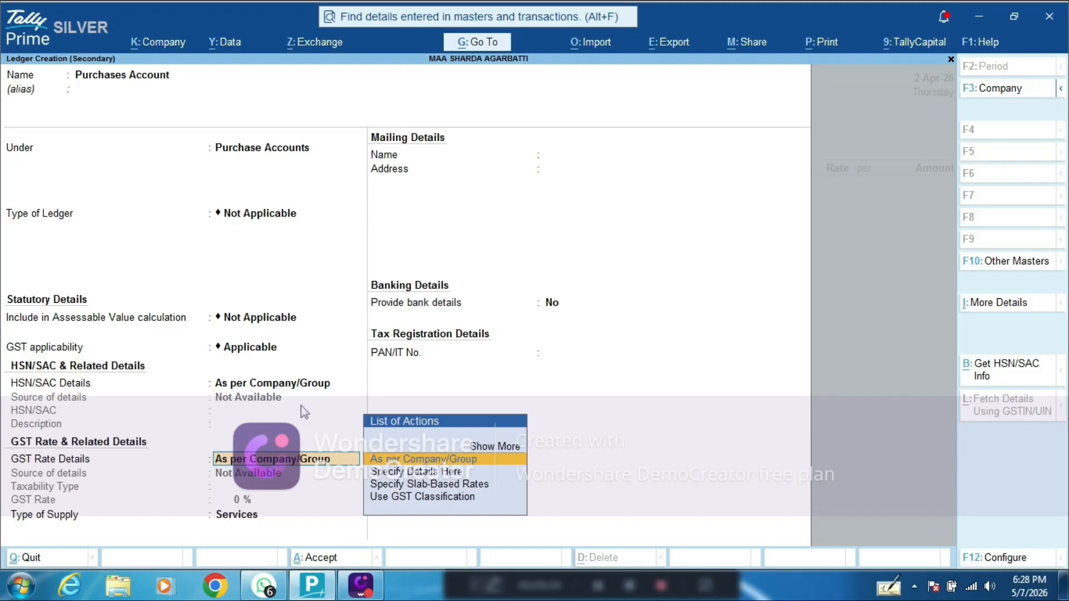
pyautogui.press('Return')
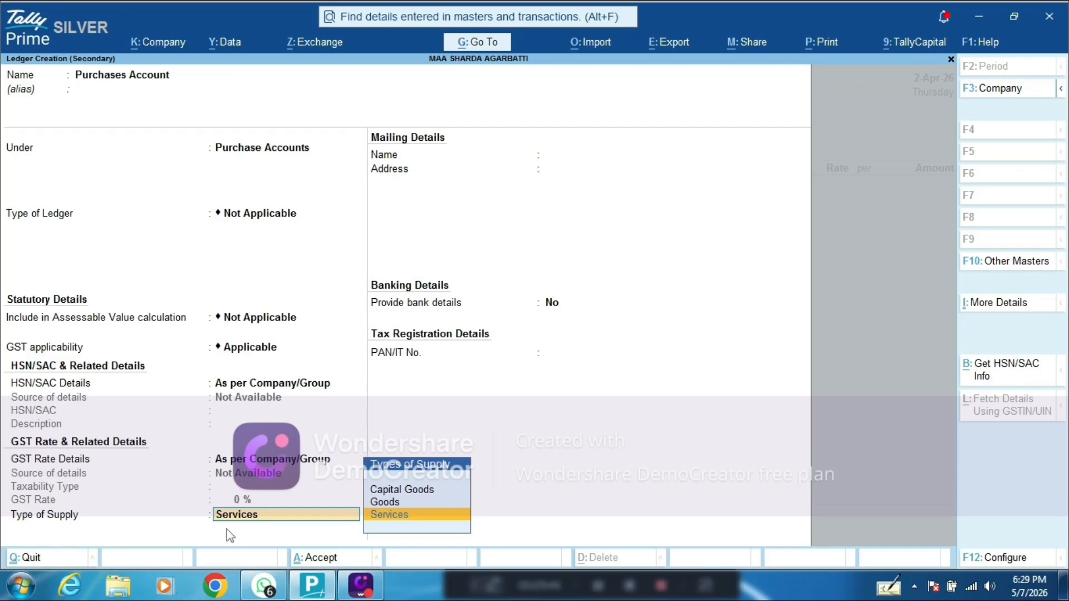
pyautogui.press('Up')
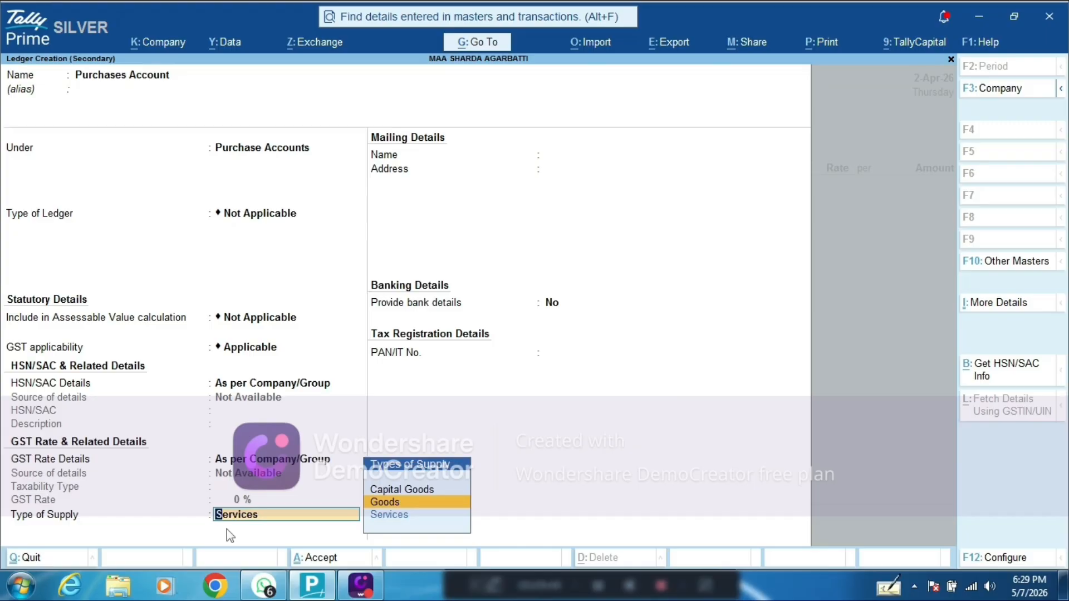
pyautogui.press('Return')
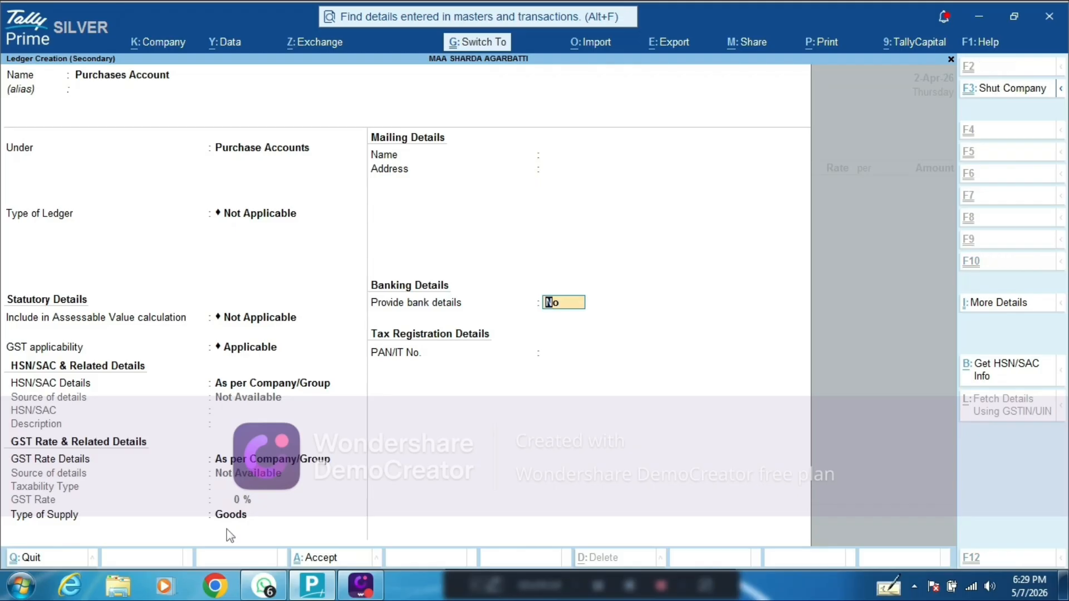
pyautogui.hotkey('ctrl', 'a')
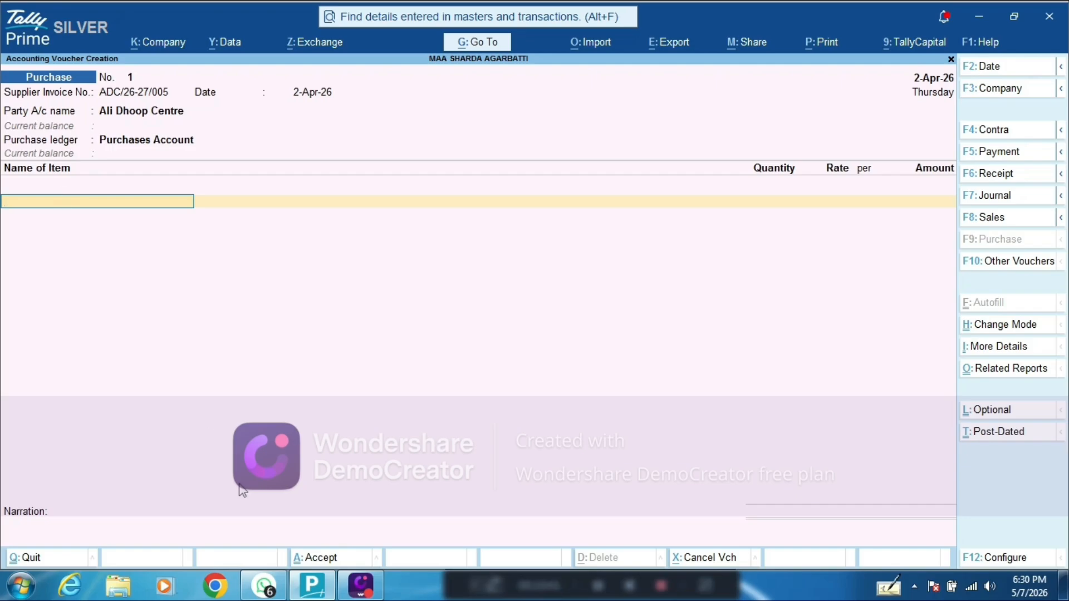
# - Create a stock item named AGARBATTI @ BOX, copied from the WhatsApp Web invoice, and keep it under Primary in TallyPrime
pyautogui.click(263, 584)
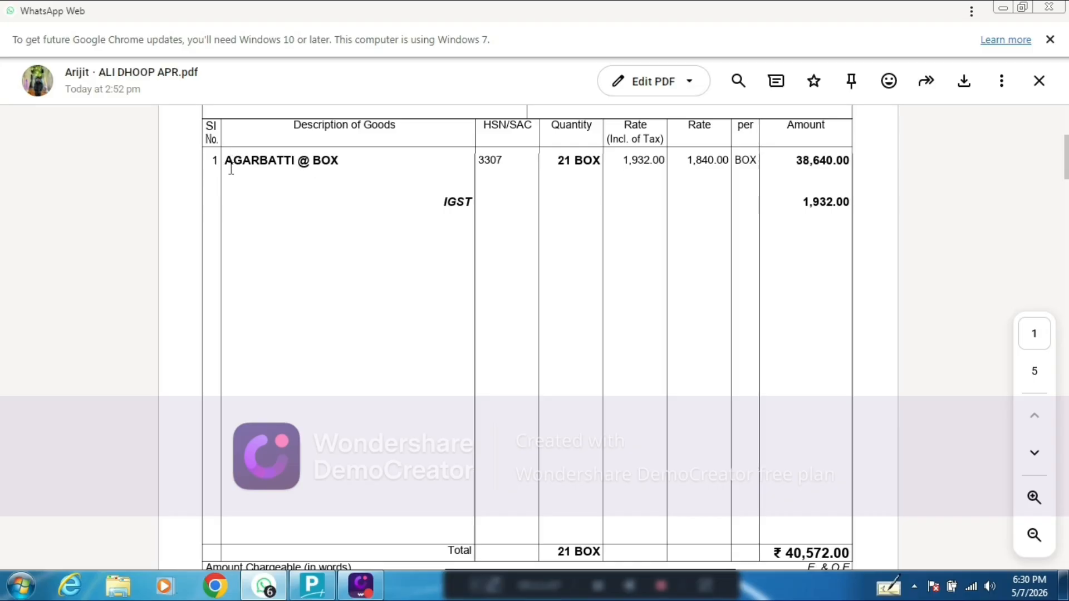
pyautogui.moveTo(225, 161); pyautogui.dragTo(346, 162)
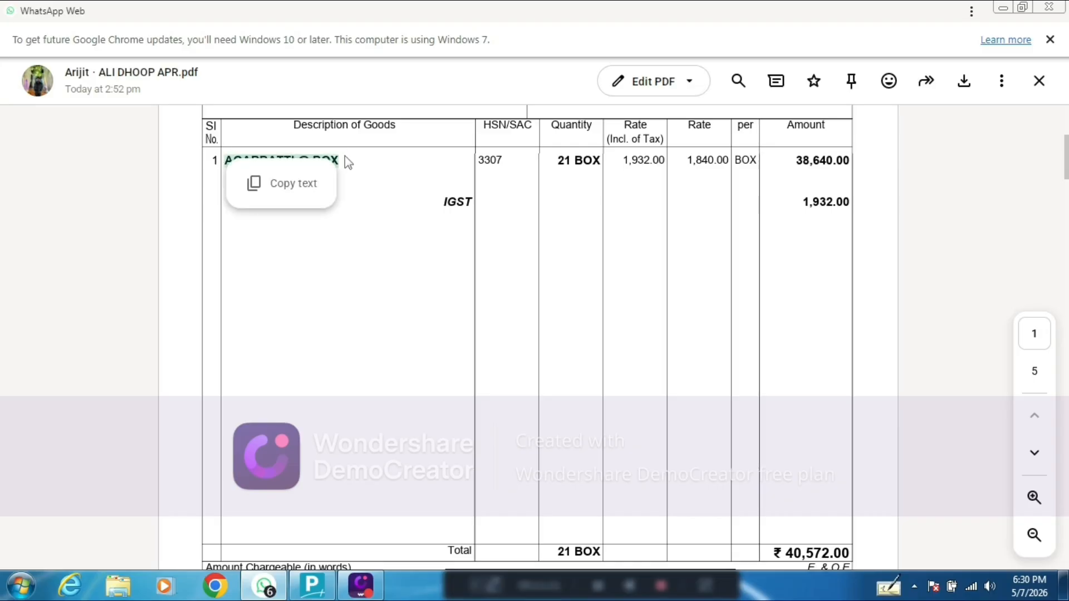
pyautogui.click(286, 188)
pyautogui.click(312, 584)
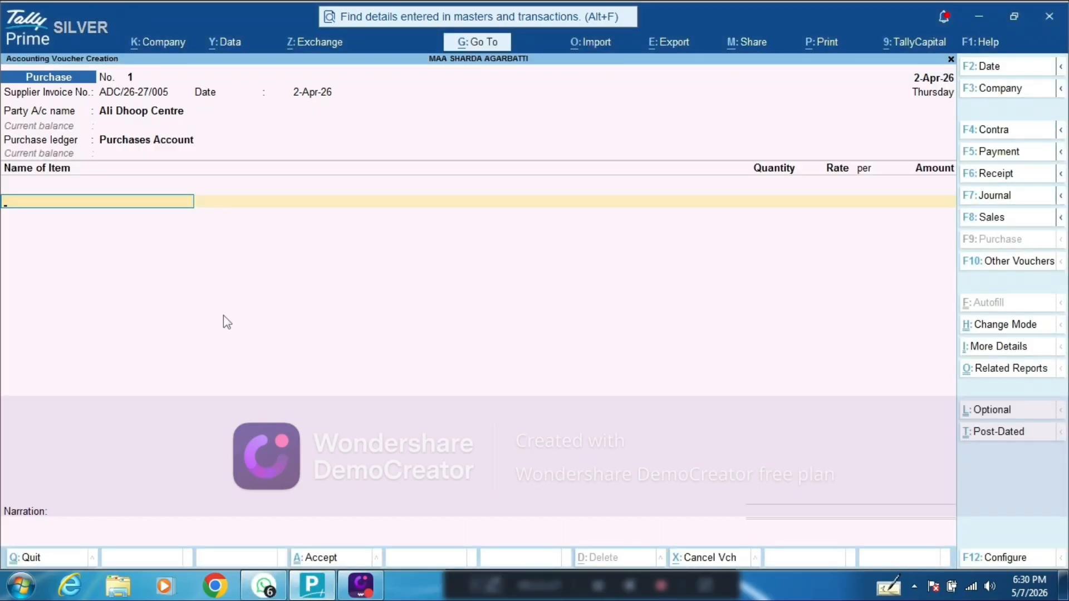
pyautogui.hotkey('alt', 'c')
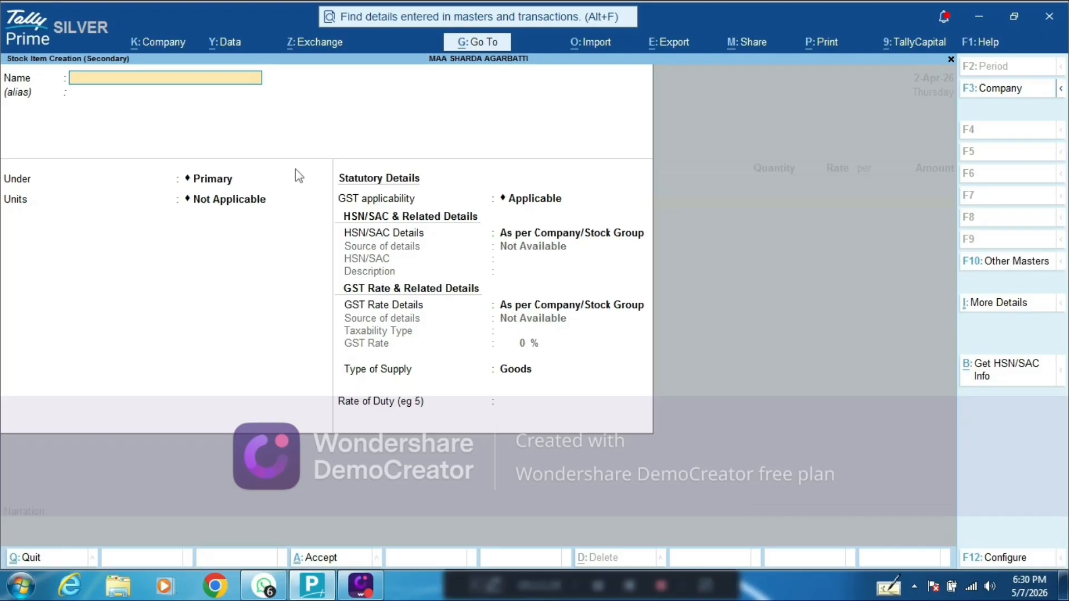
pyautogui.hotkey('ctrl', 'alt', 'v')
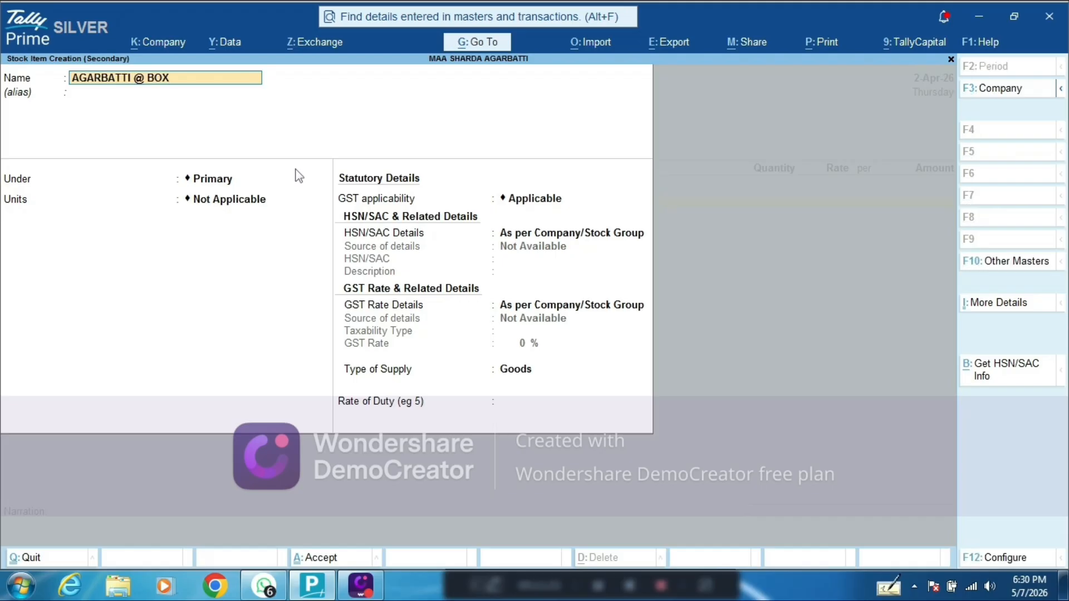
pyautogui.press('Return')
pyautogui.press('Return')
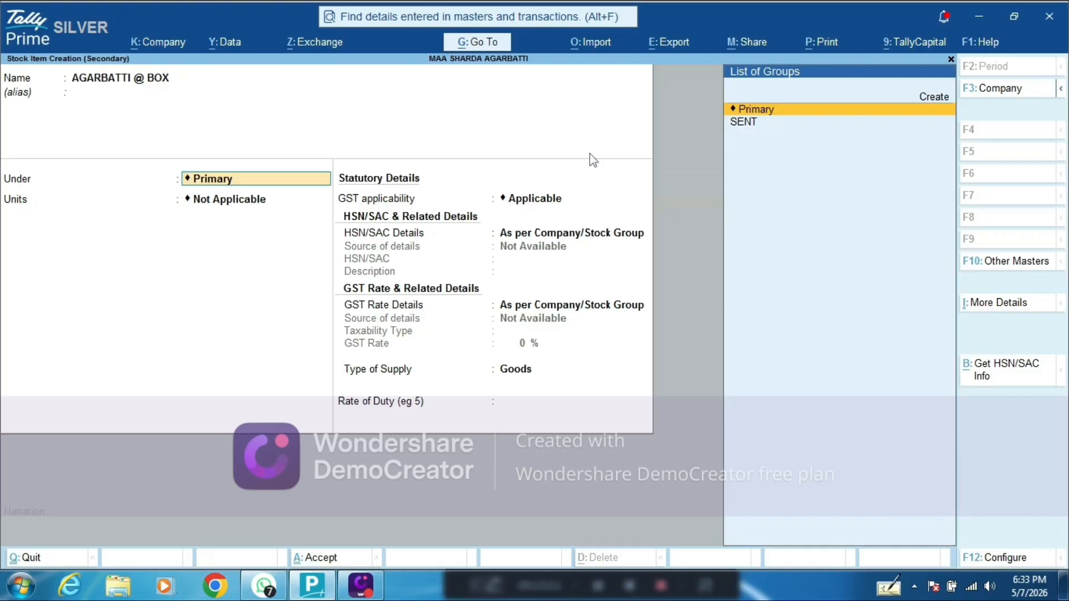
pyautogui.press('Return')
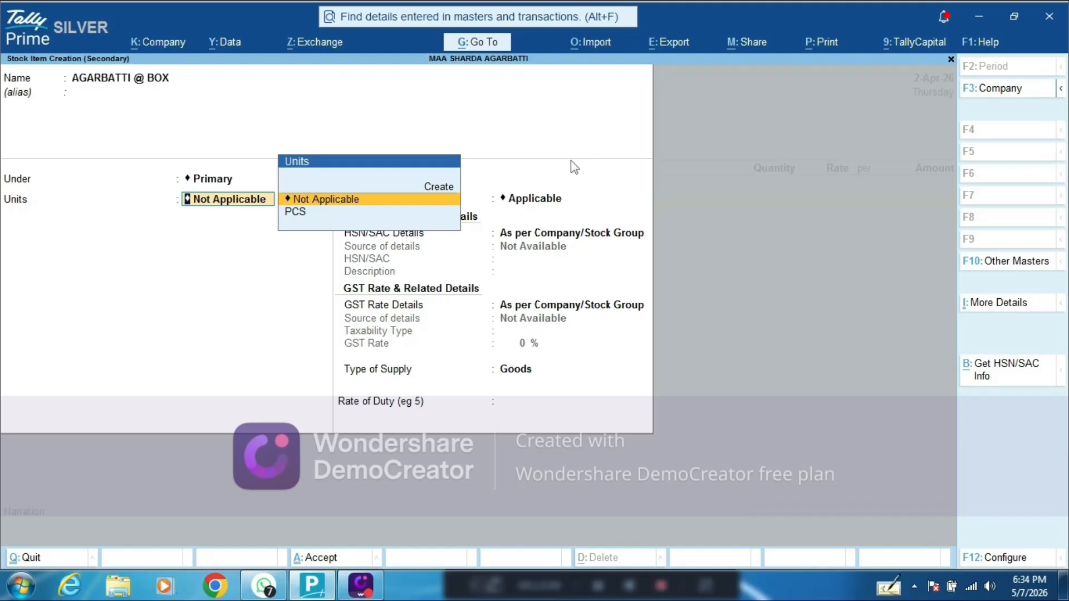
# - Create a simple unit with symbol Box, quantity code BOX-BOX and 0 decimal places, and assign it to the stock item
pyautogui.click(429, 187)
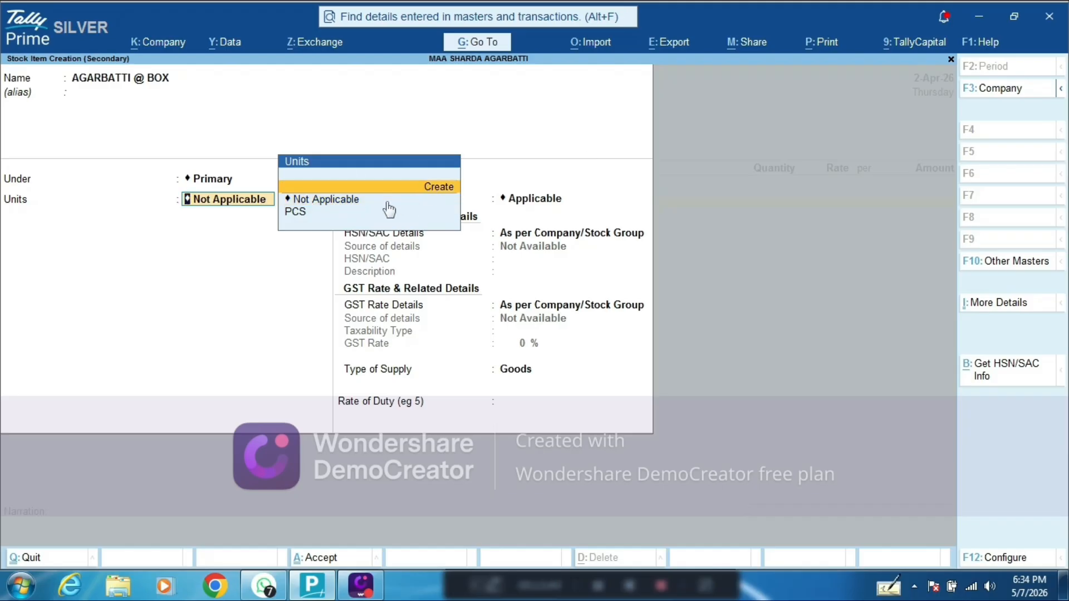
pyautogui.press('Return')
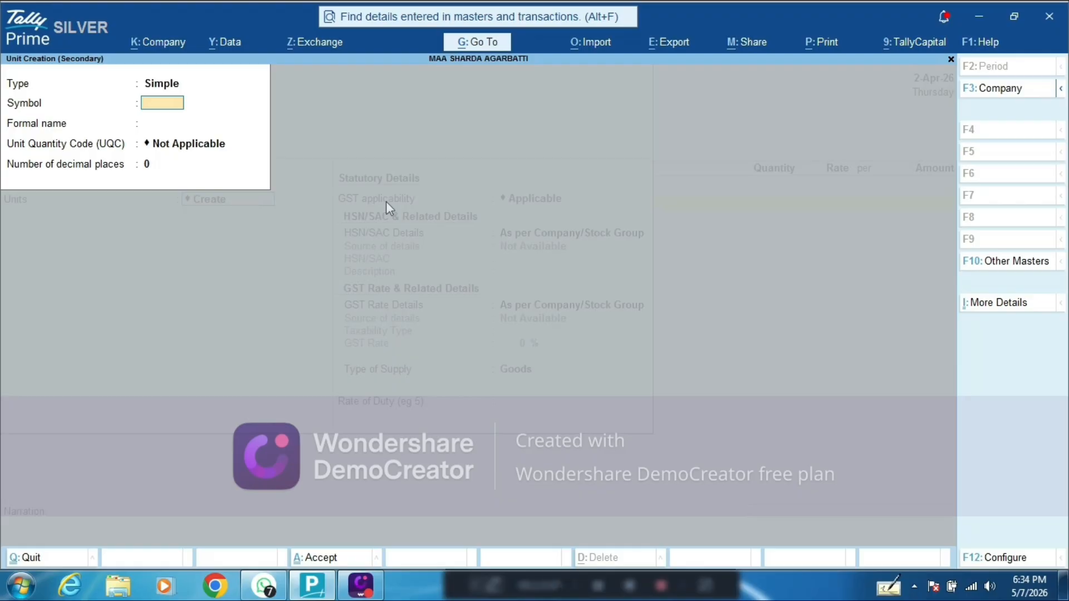
pyautogui.write('Box')
pyautogui.press('Return')
pyautogui.press('Return')
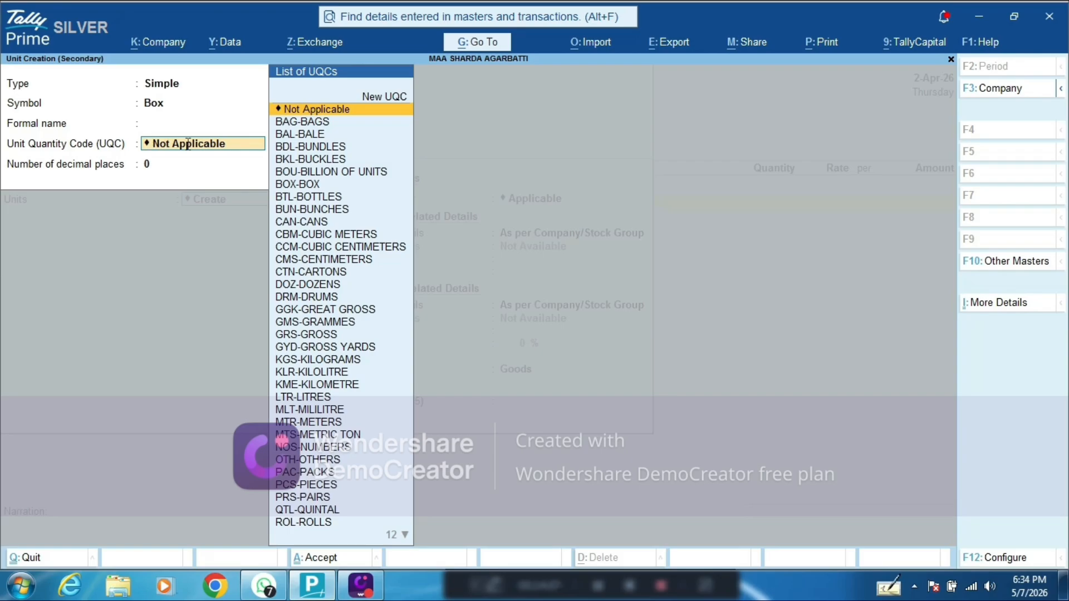
pyautogui.write('box')
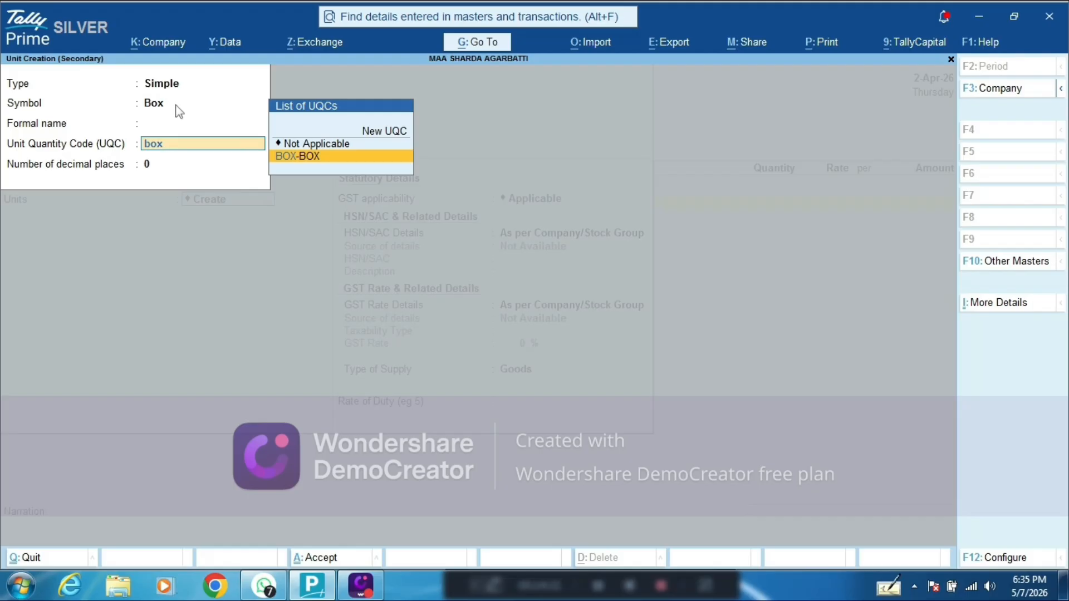
pyautogui.click(273, 156)
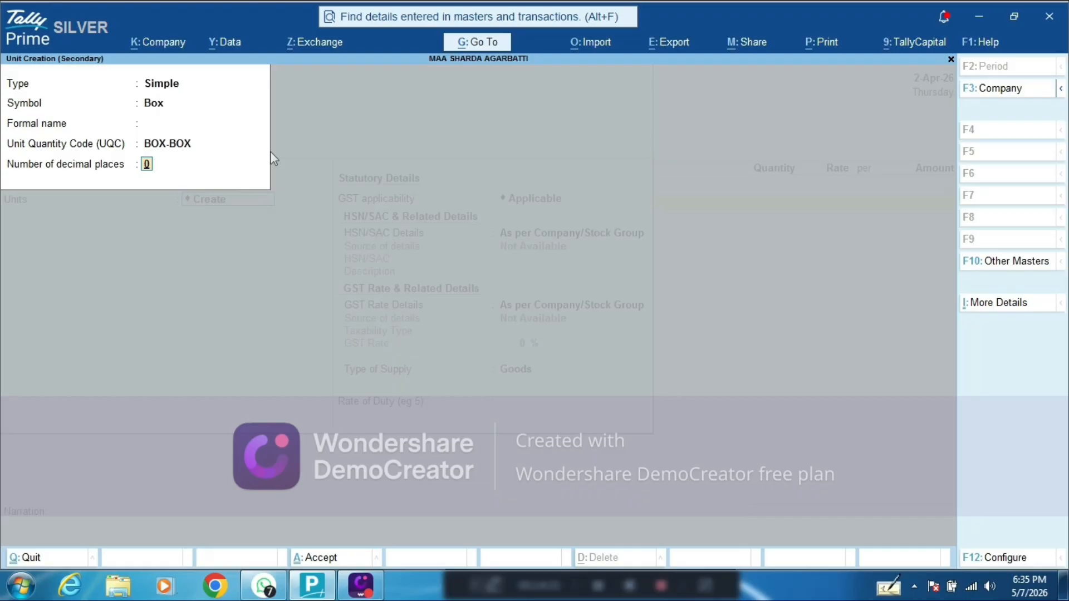
pyautogui.press('Return')
pyautogui.press('Return')
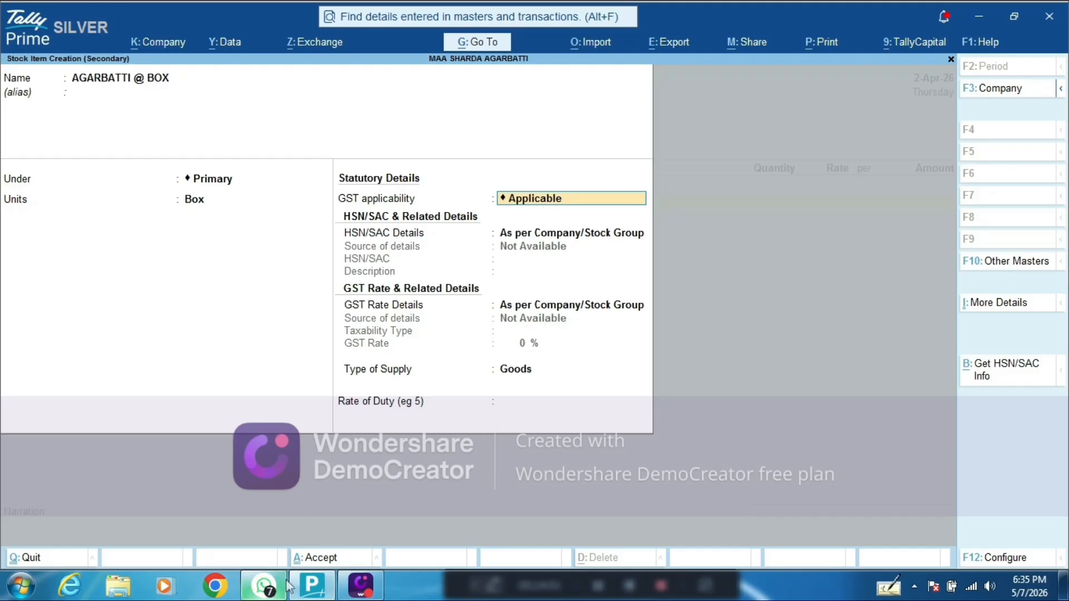
# - Keep GST applicable, specify the stock item's HSN/SAC details directly, and enter 3307 copied from the WhatsApp Web invoice into TallyPrime
pyautogui.click(264, 592)
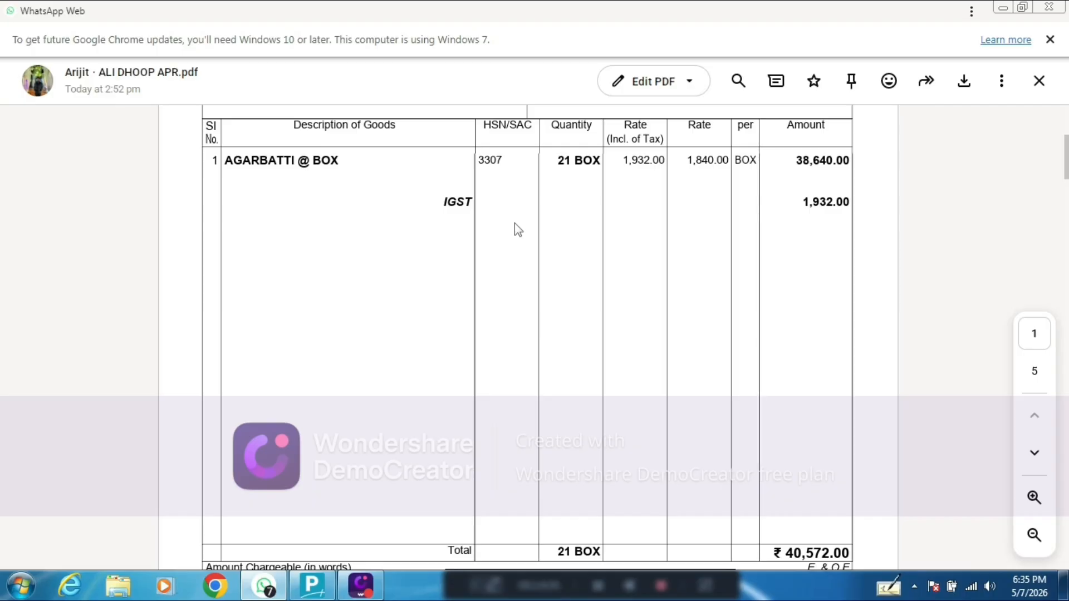
pyautogui.click(312, 584)
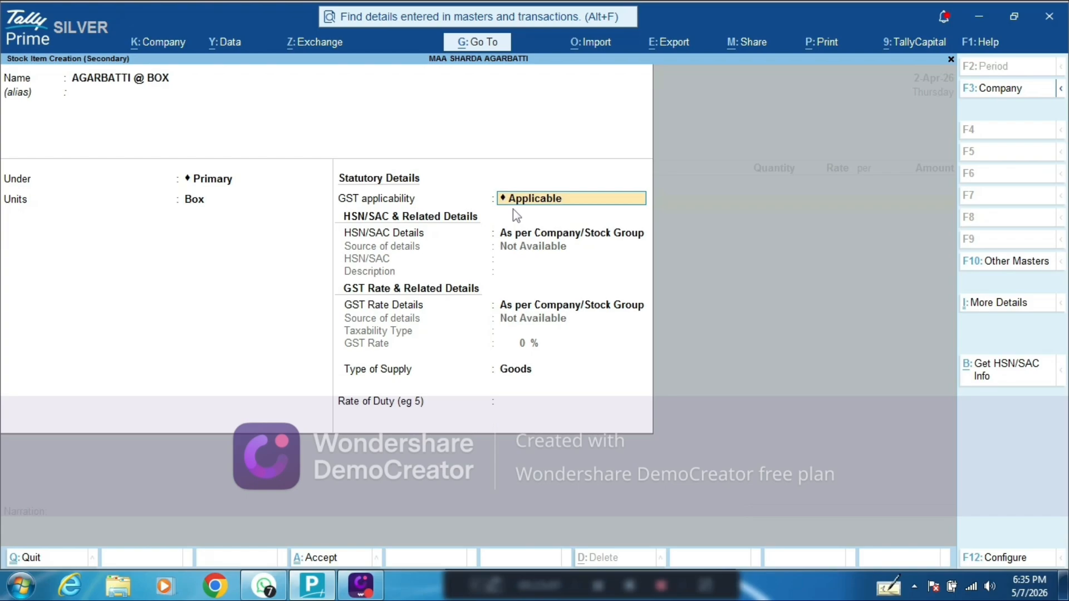
pyautogui.press('Return')
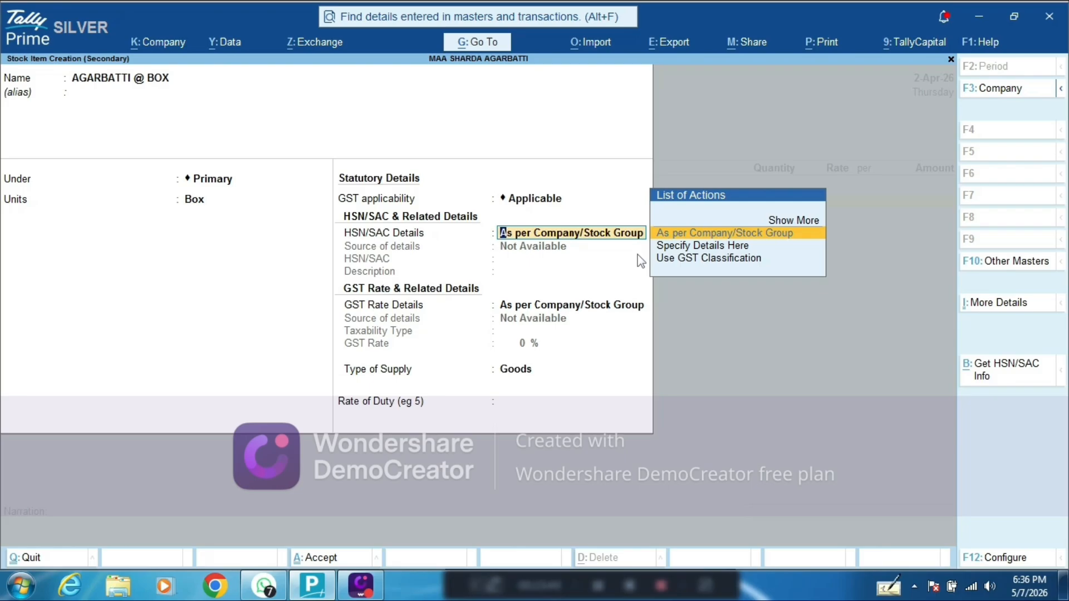
pyautogui.press('Down')
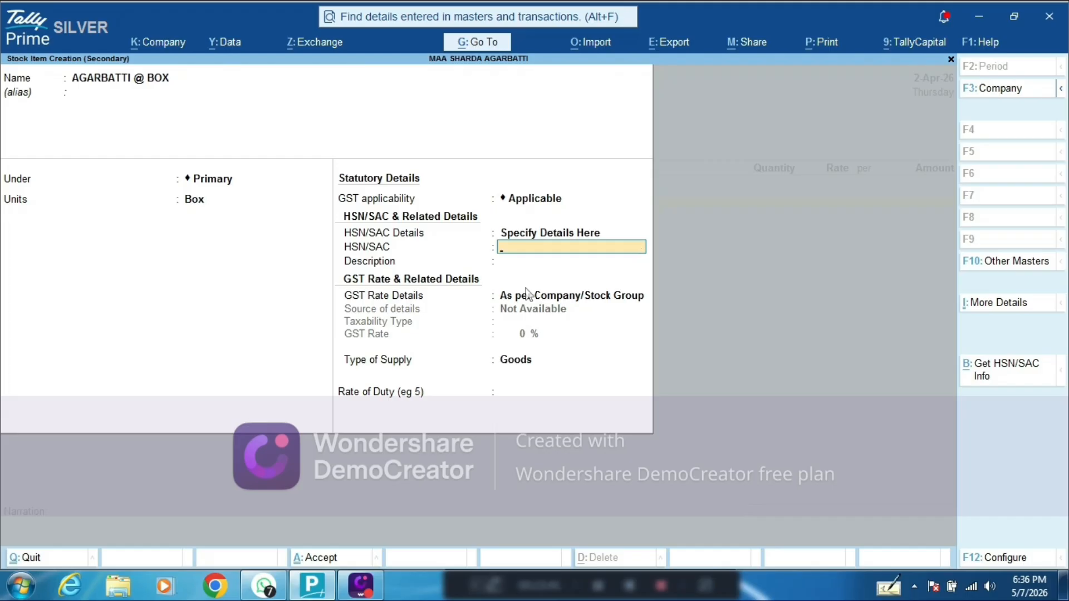
pyautogui.hotkey('alt', 'Tab')
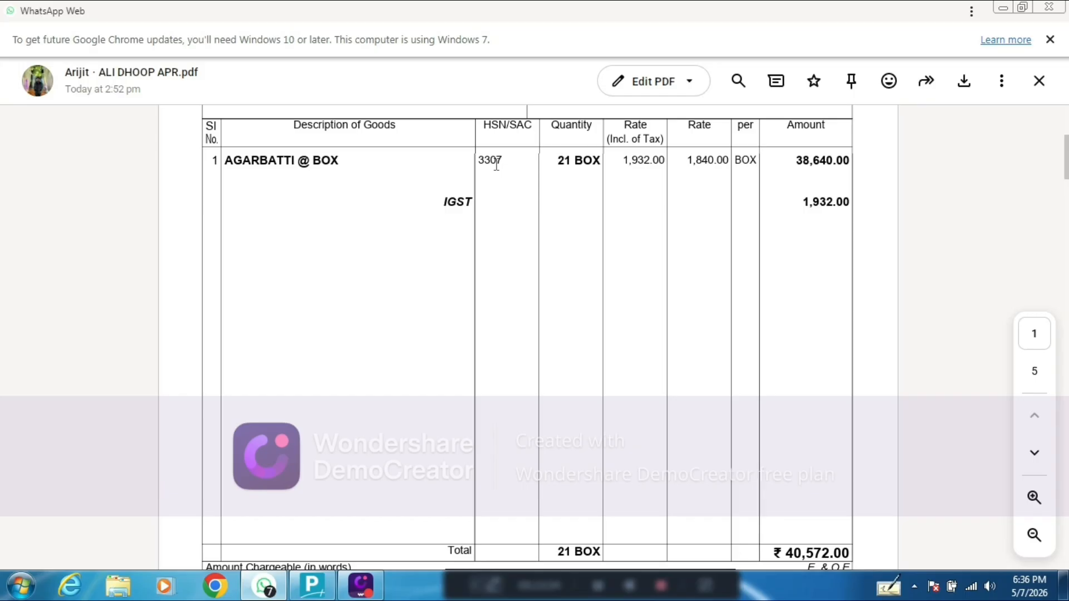
pyautogui.doubleClick(495, 159)
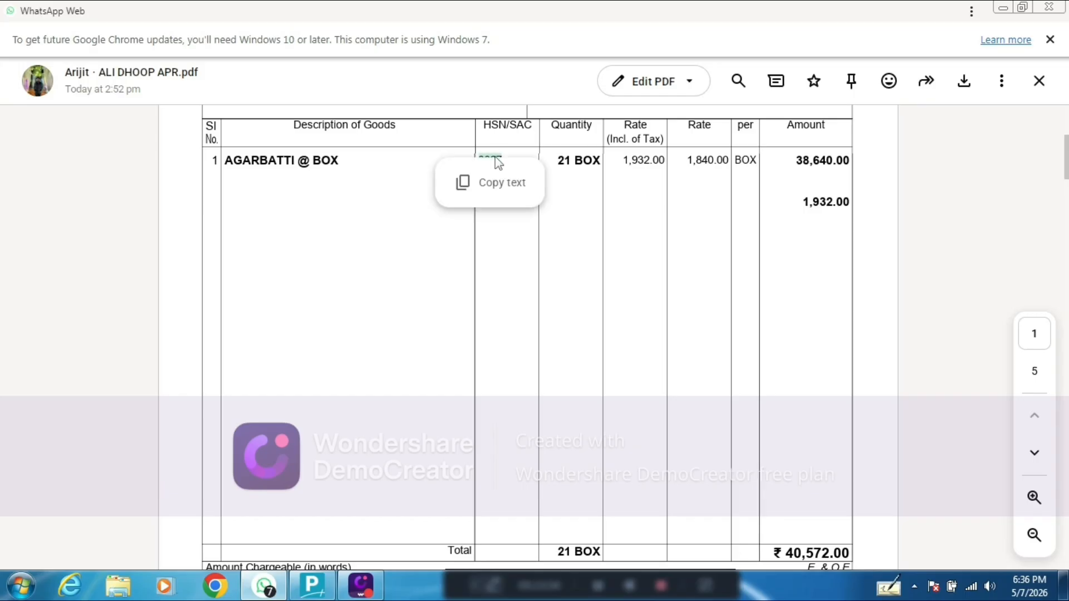
pyautogui.click(476, 185)
pyautogui.hotkey('alt', 'Tab')
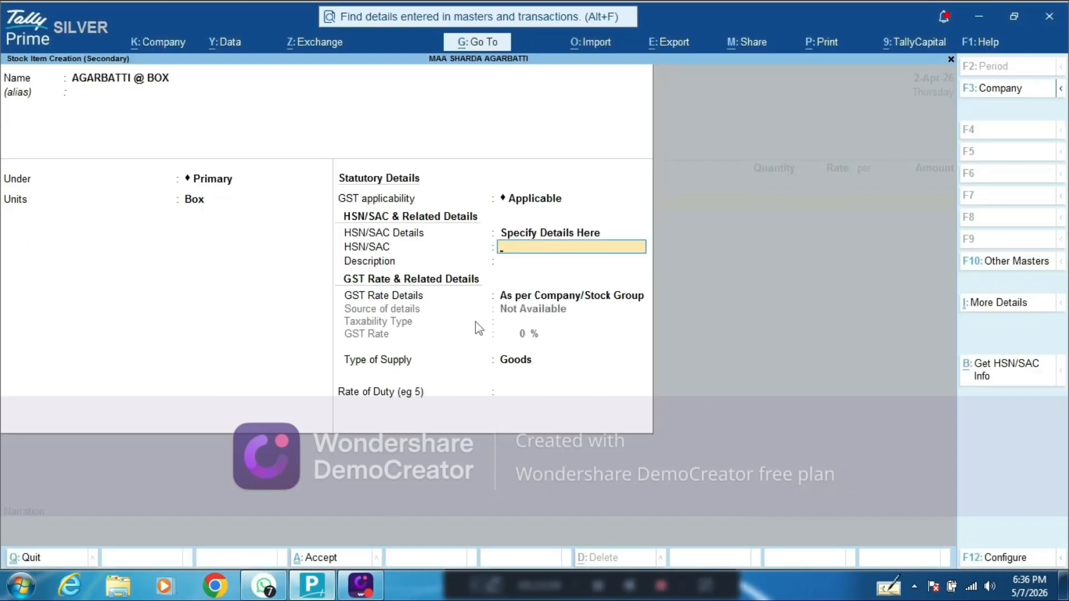
pyautogui.hotkey('ctrl', 'alt', 'v')
pyautogui.press('Return')
pyautogui.press('Return')
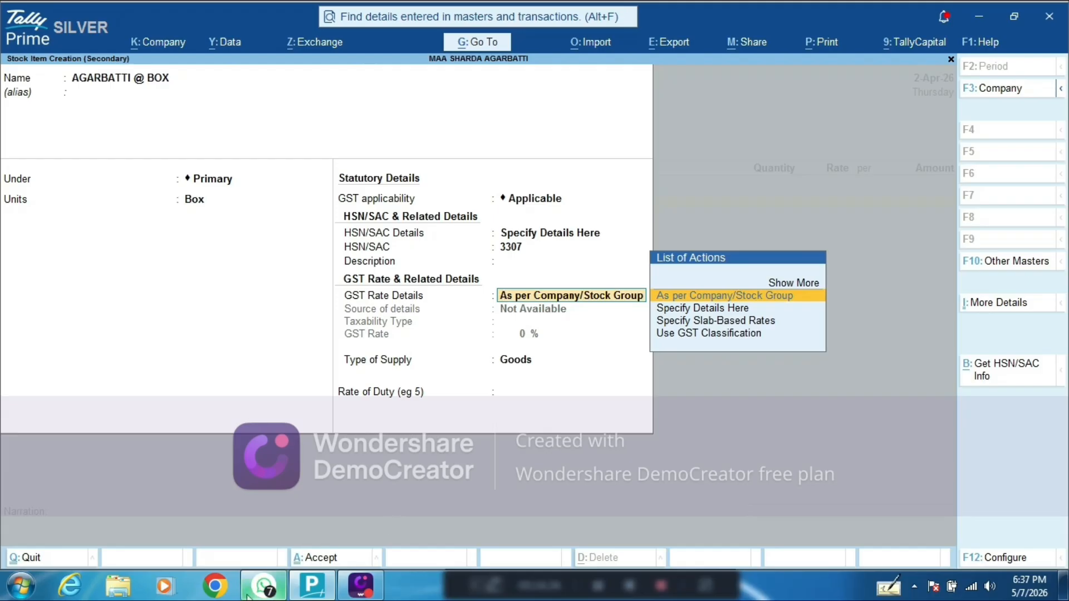
# - Specify the stock item's GST rate as Taxable at 5 %, per the WhatsApp Web invoice, keep supply type Goods and save it in TallyPrime
pyautogui.click(263, 588)
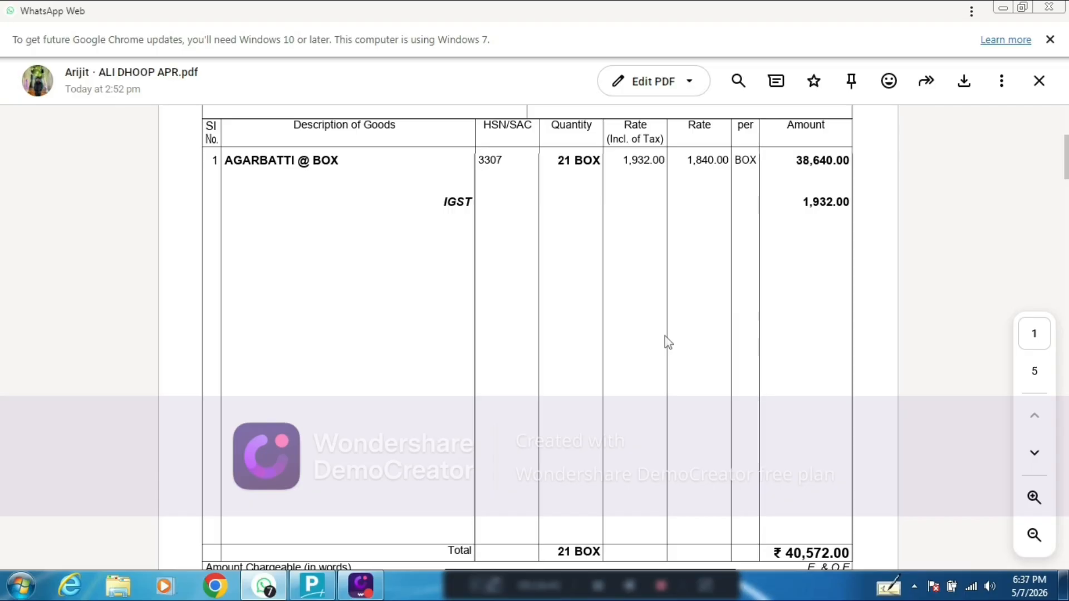
pyautogui.scroll(-3, 665, 336)
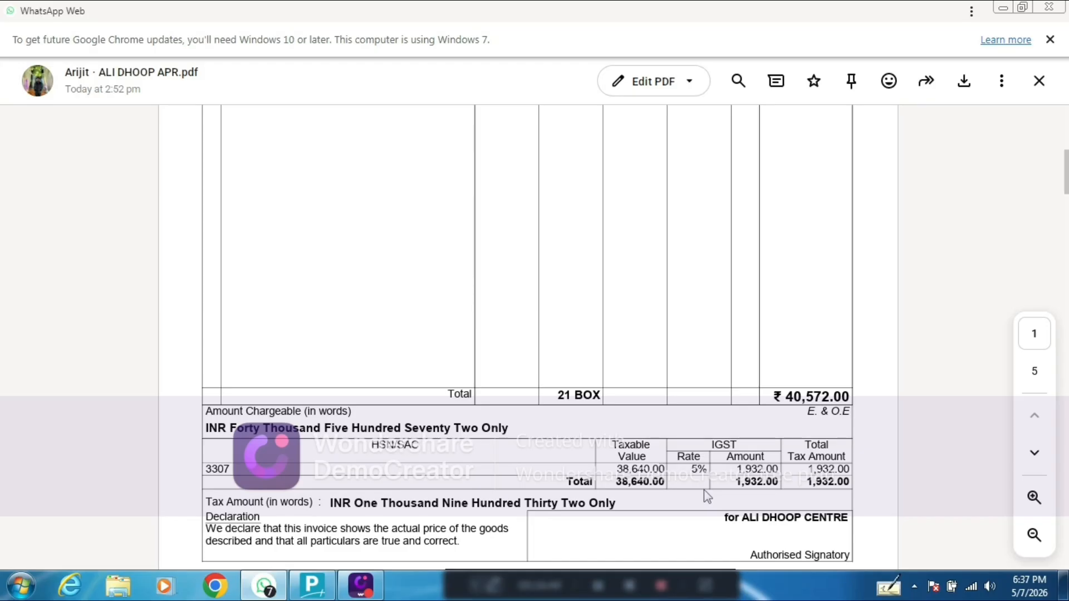
pyautogui.hotkey('alt', 'Tab')
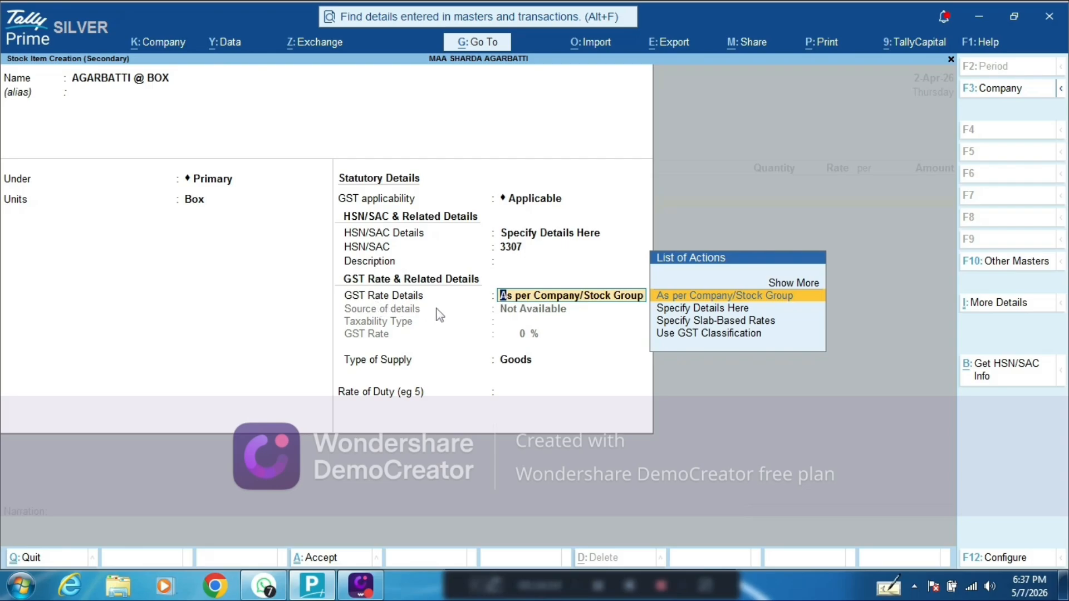
pyautogui.click(685, 312)
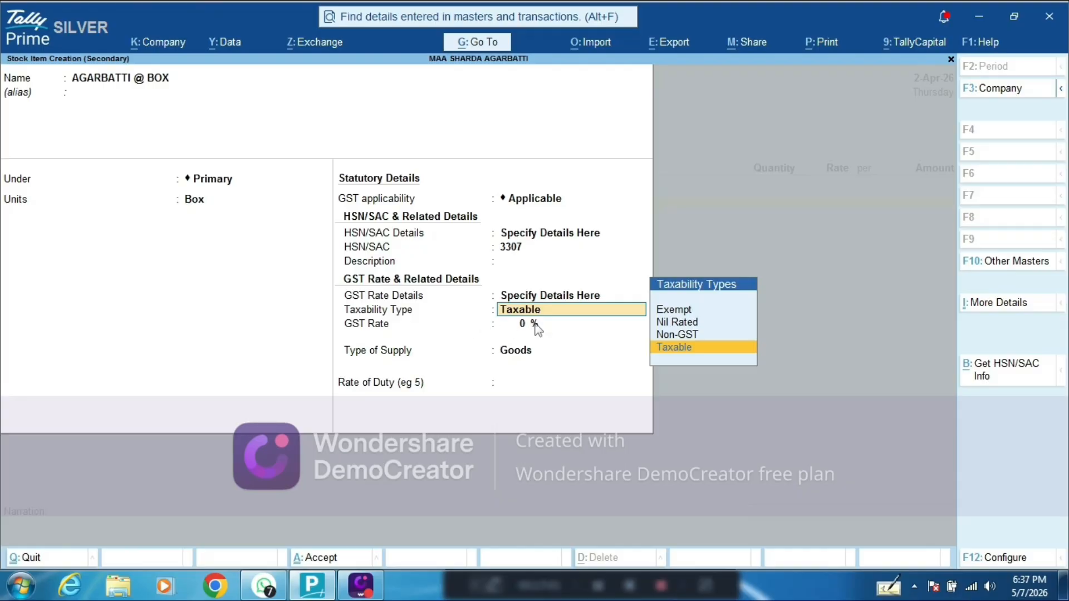
pyautogui.press('Return')
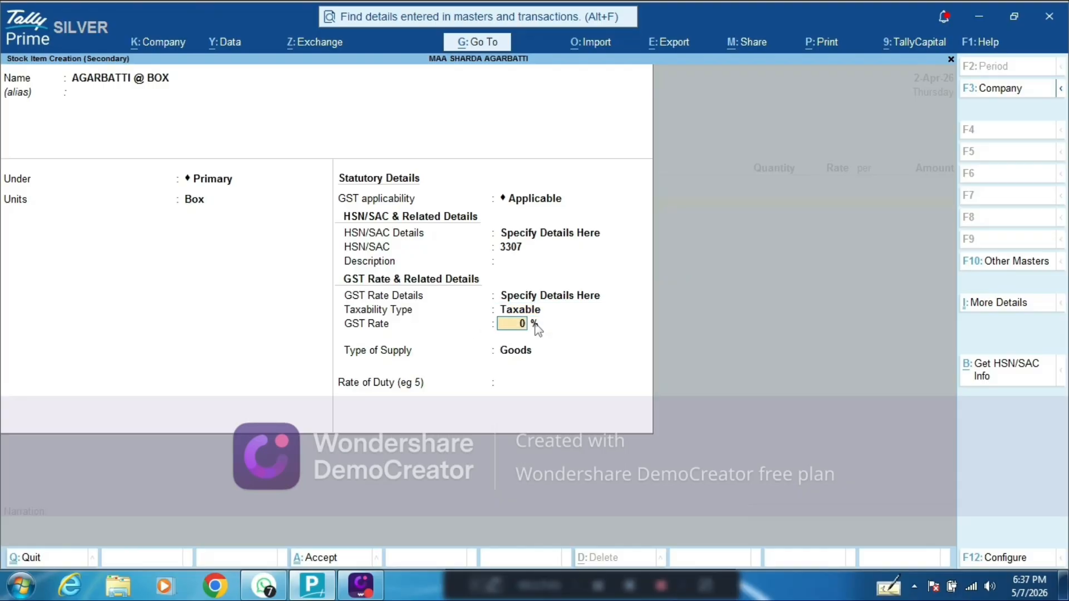
pyautogui.write('5')
pyautogui.press('Return')
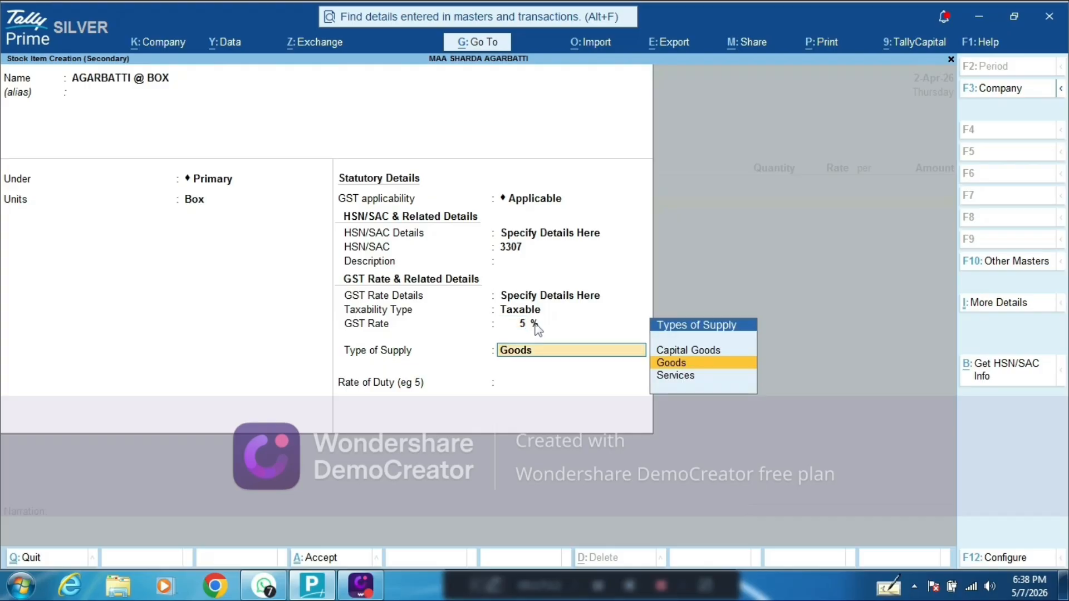
pyautogui.press('Return')
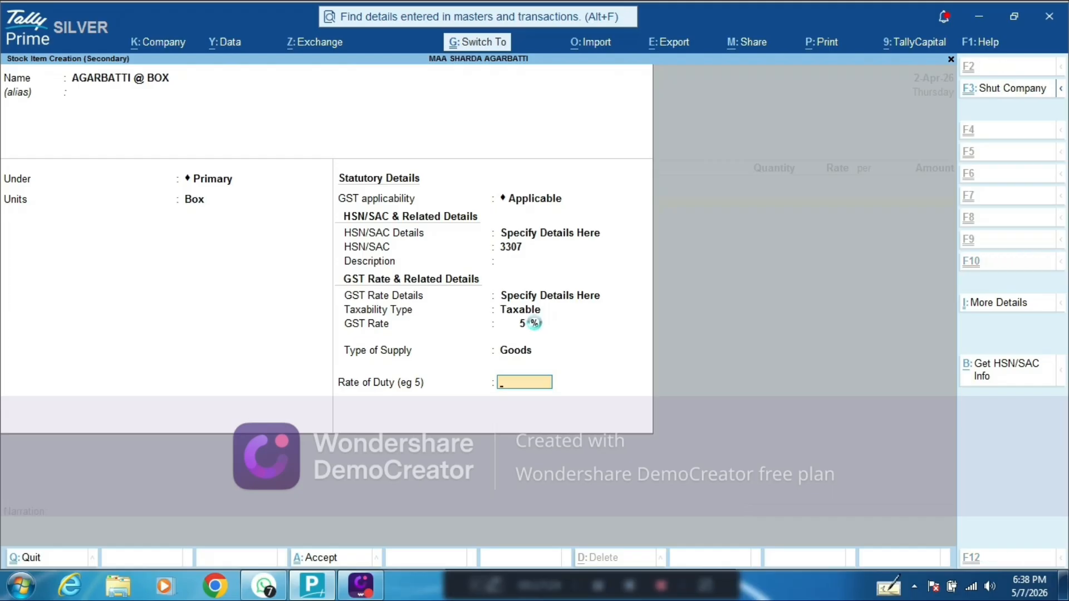
pyautogui.press('Return')
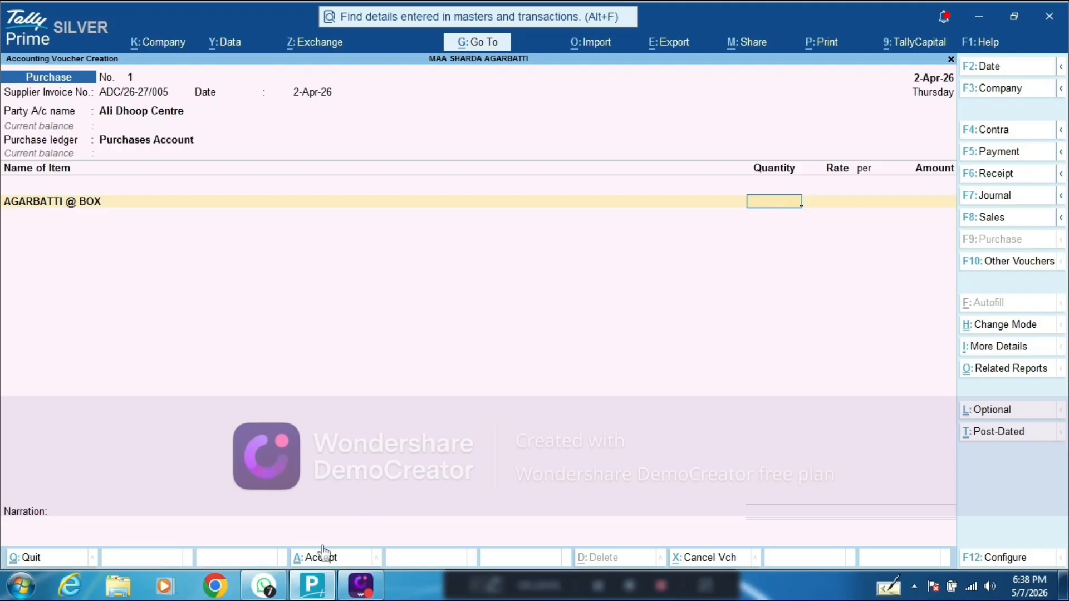
# - Look up the item's quantity on the WhatsApp Web invoice and enter 21 Box for AGARBATTI @ BOX in the TallyPrime voucher
pyautogui.click(272, 587)
pyautogui.scroll(3, 616, 369)
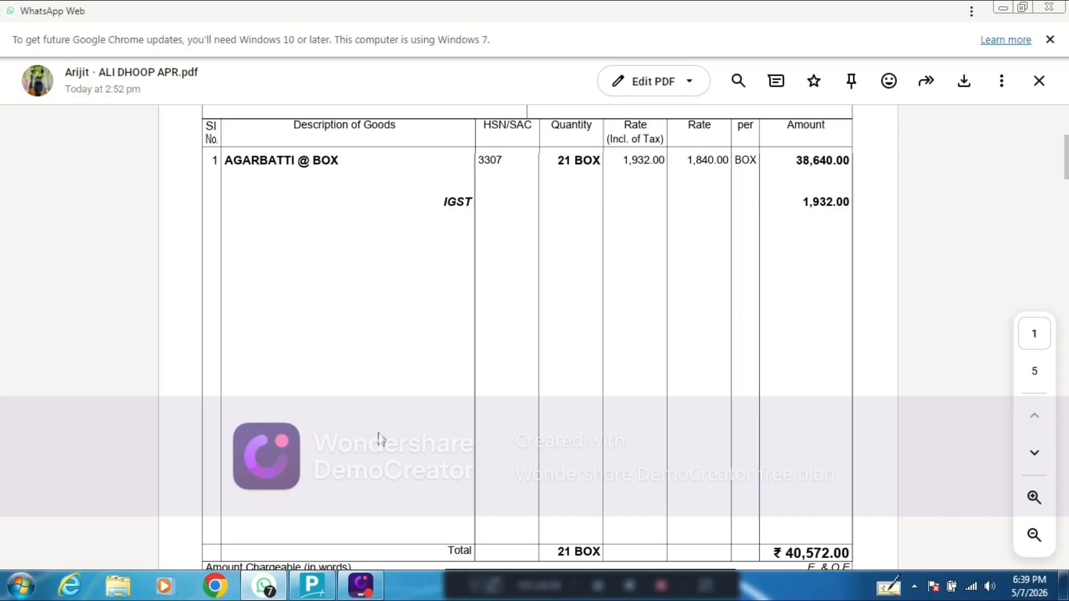
pyautogui.click(312, 587)
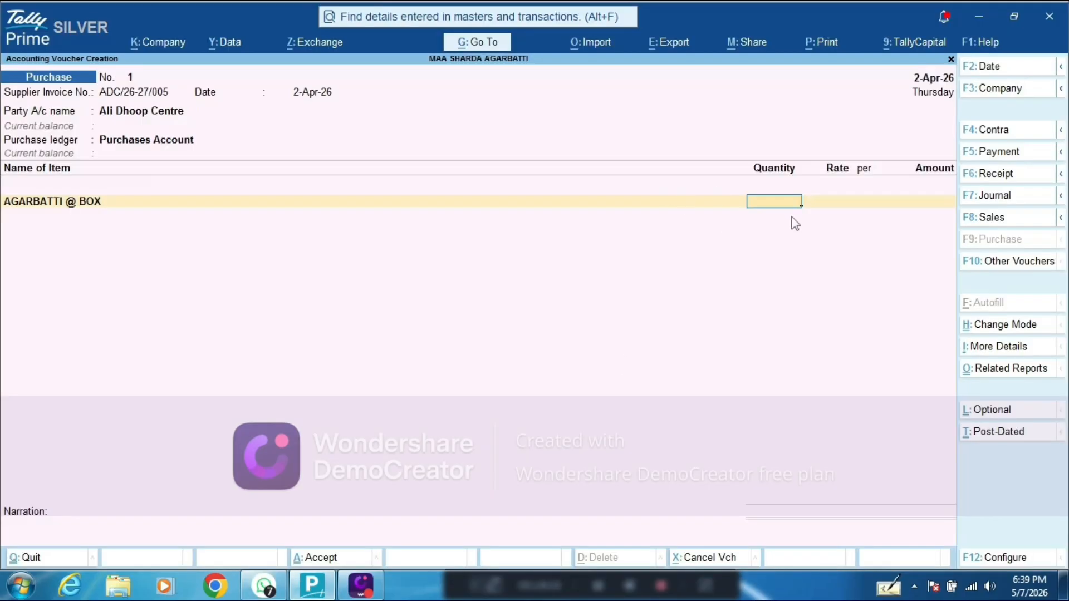
pyautogui.write('21')
pyautogui.press('Return')
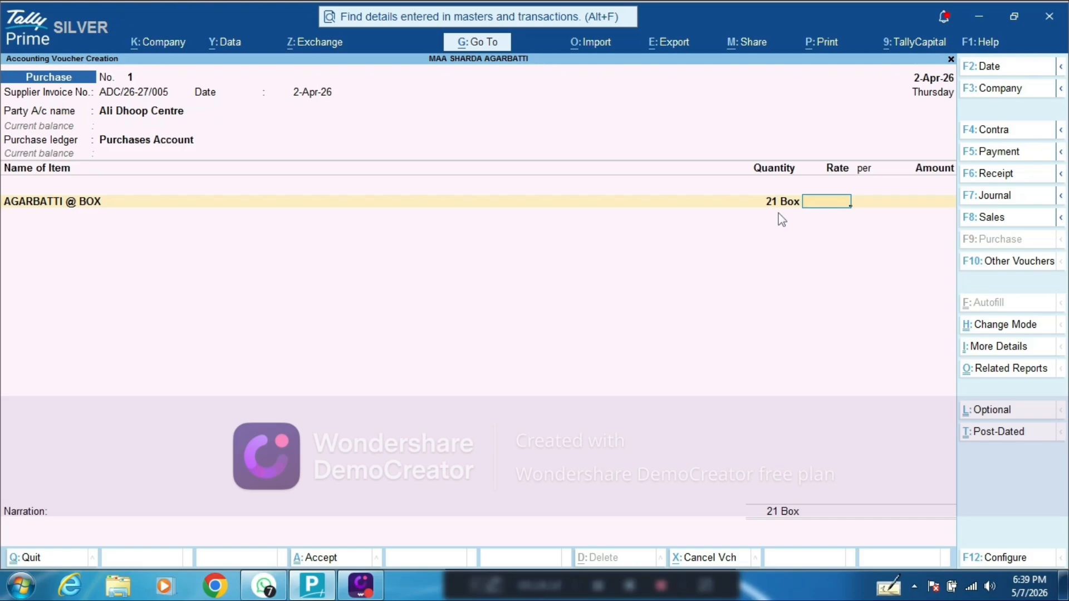
# - Leave the item's rate blank and enter the amount 38640 from the WhatsApp Web invoice in the TallyPrime voucher
pyautogui.press('Return')
pyautogui.press('Return')
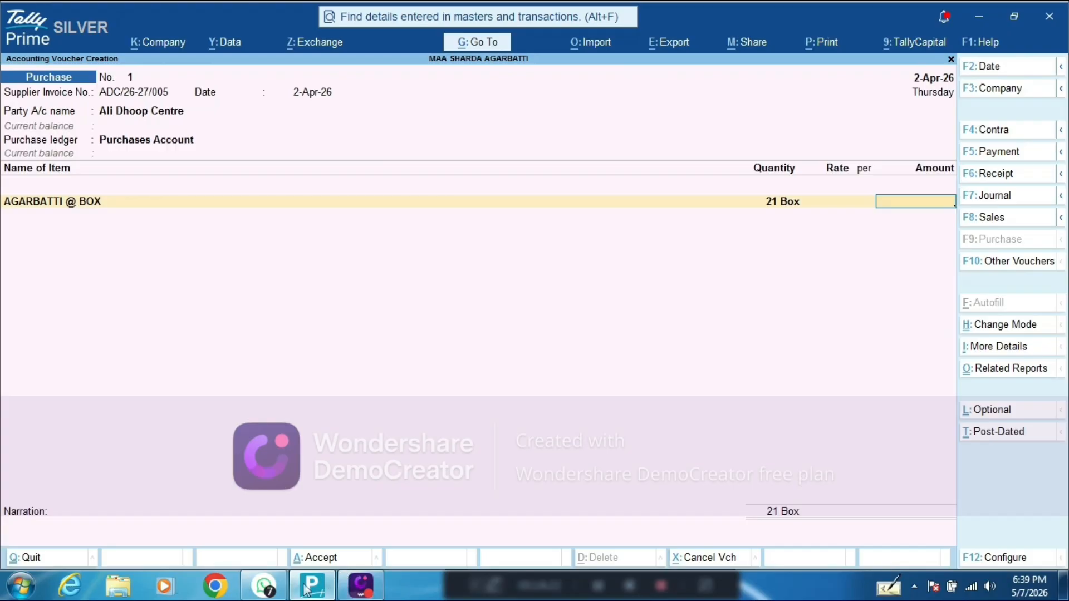
pyautogui.click(269, 592)
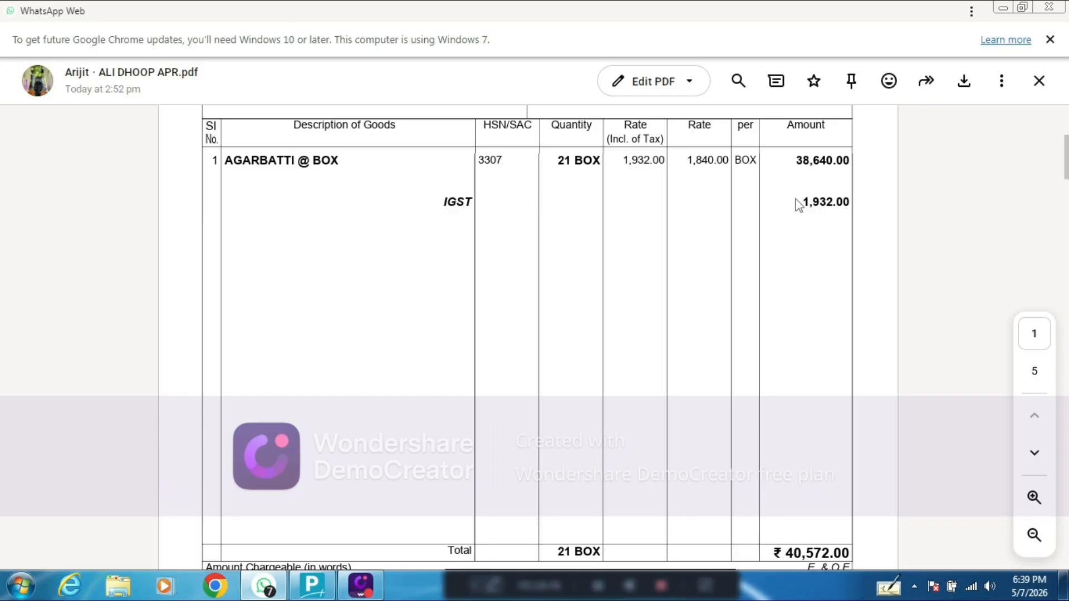
pyautogui.hotkey('alt', 'Tab')
pyautogui.write('3')
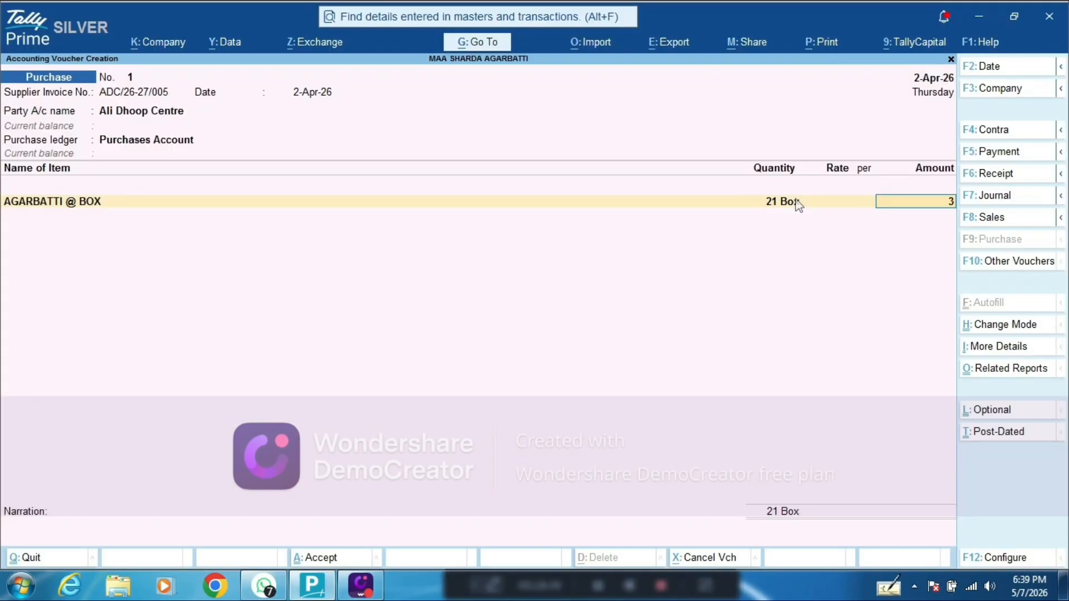
pyautogui.write('8640')
pyautogui.press('Return')
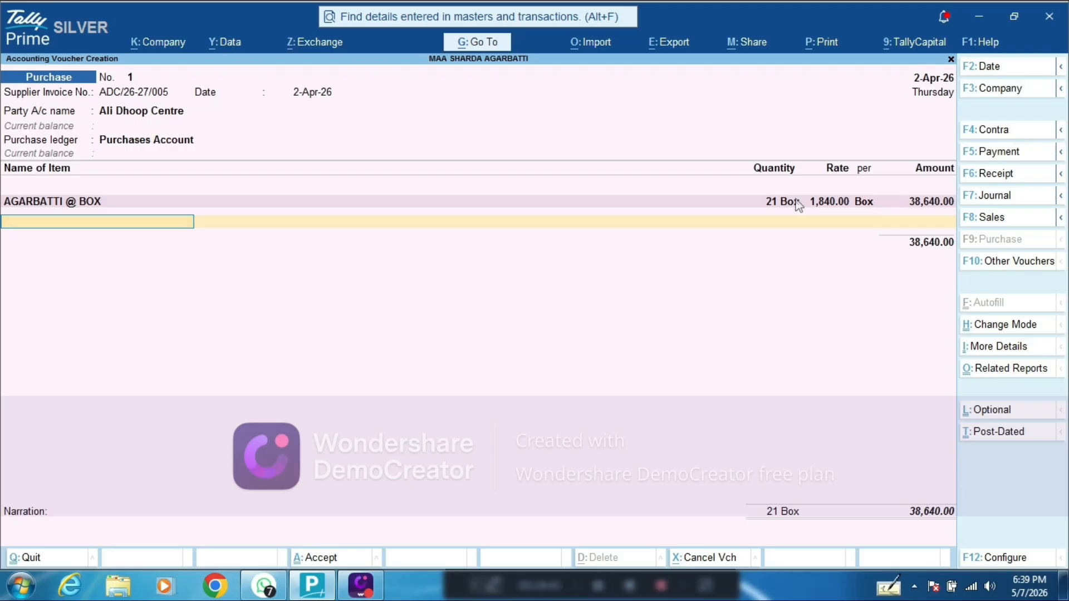
# - End the item list, check the tax on the WhatsApp Web invoice, and add the IGST ledger below the item in TallyPrime
pyautogui.press('Return')
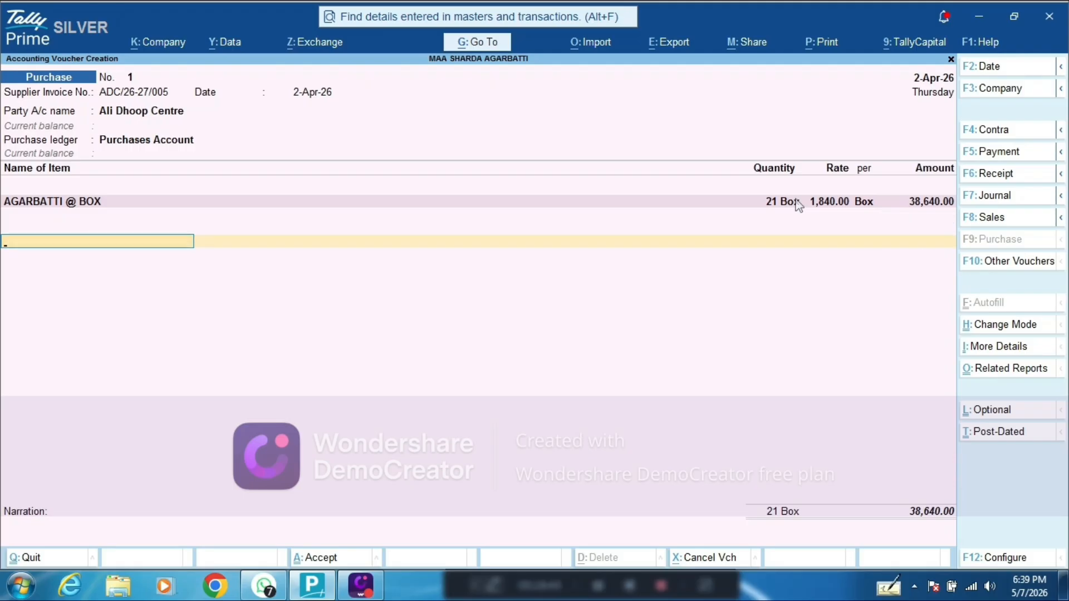
pyautogui.press('BackSpace')
pyautogui.press('Return')
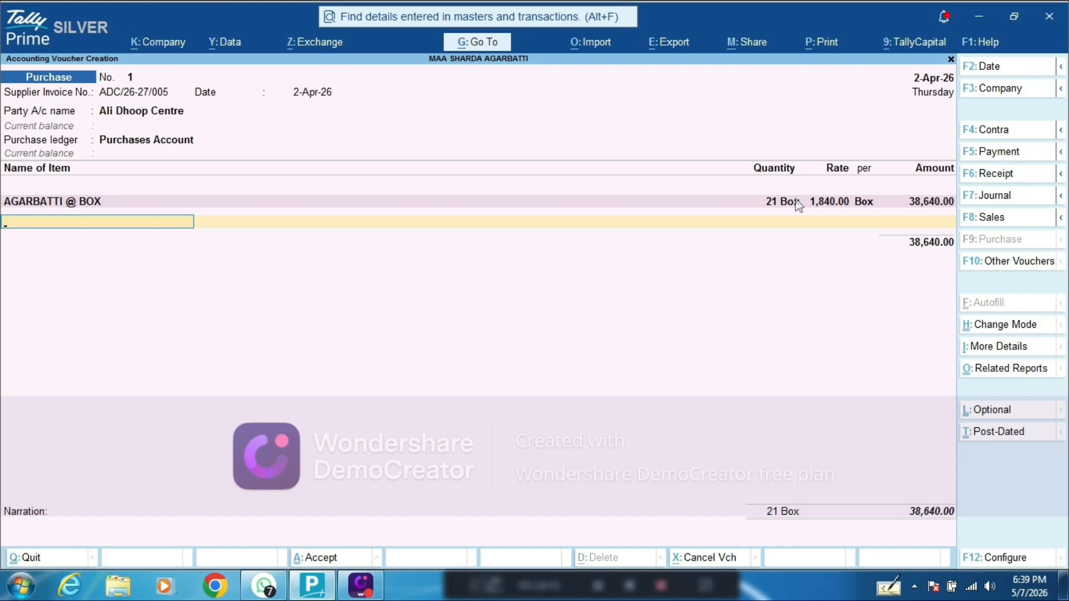
pyautogui.press('Return')
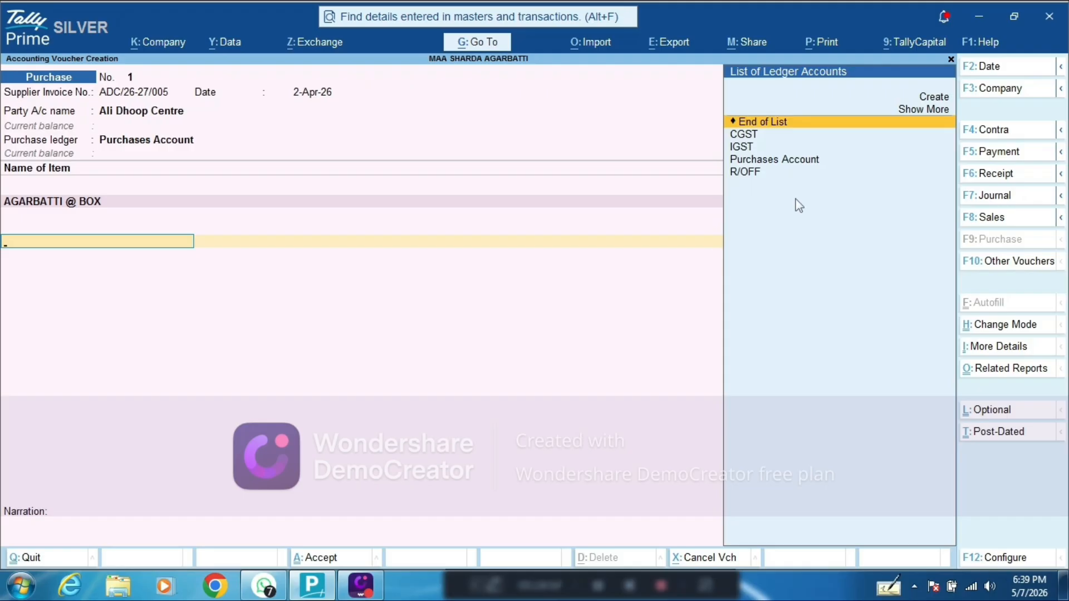
pyautogui.hotkey('alt', 'Tab')
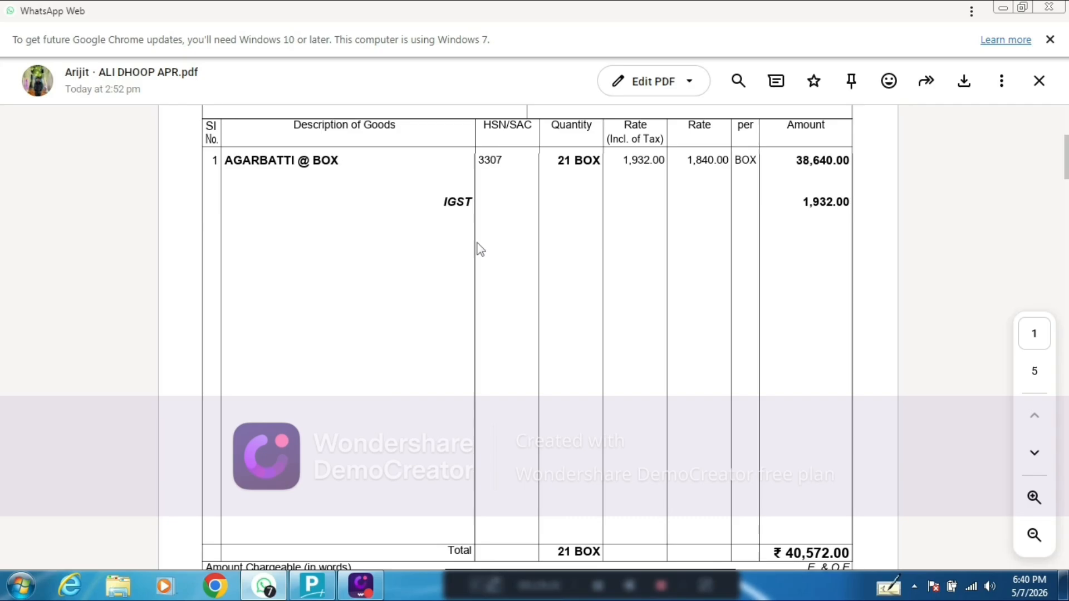
pyautogui.hotkey('alt', 'Tab')
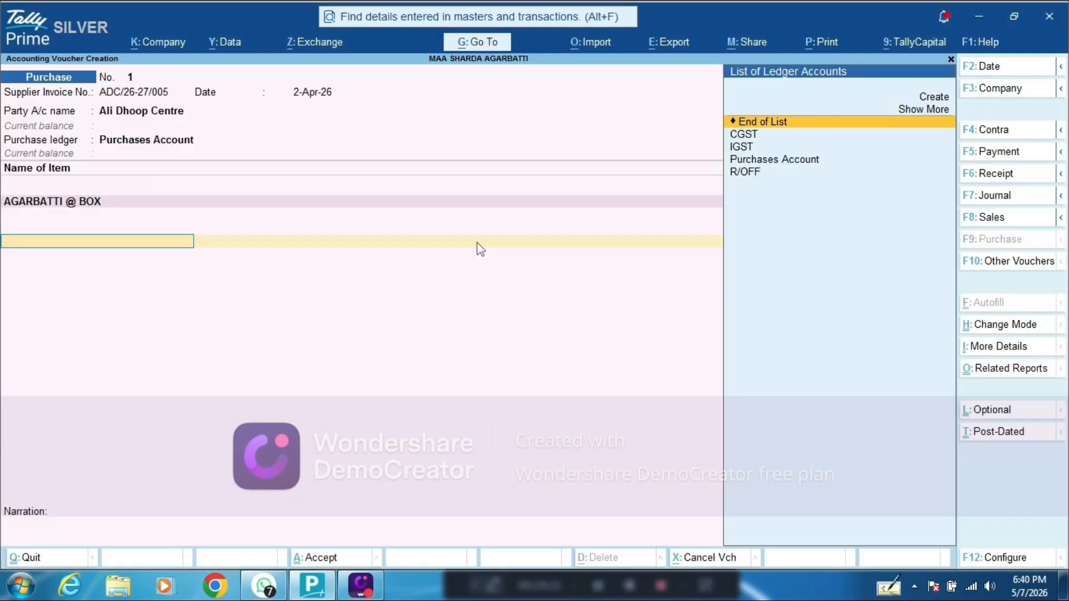
pyautogui.write('Ig')
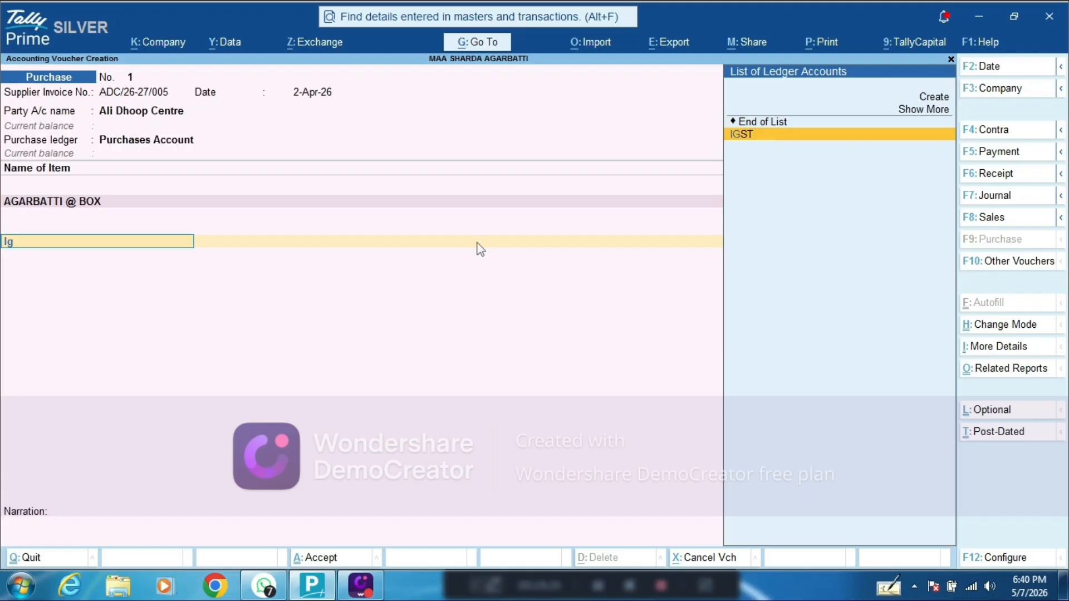
pyautogui.press('Return')
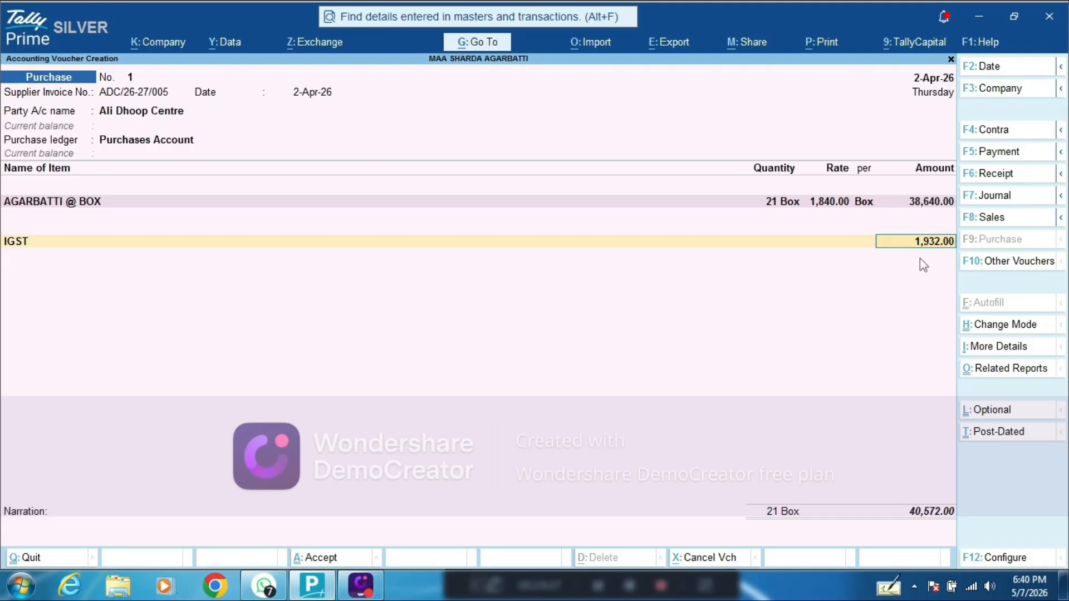
# - Start a new ledger from the voucher's IGST line and name it IGST NEW
pyautogui.press('BackSpace')
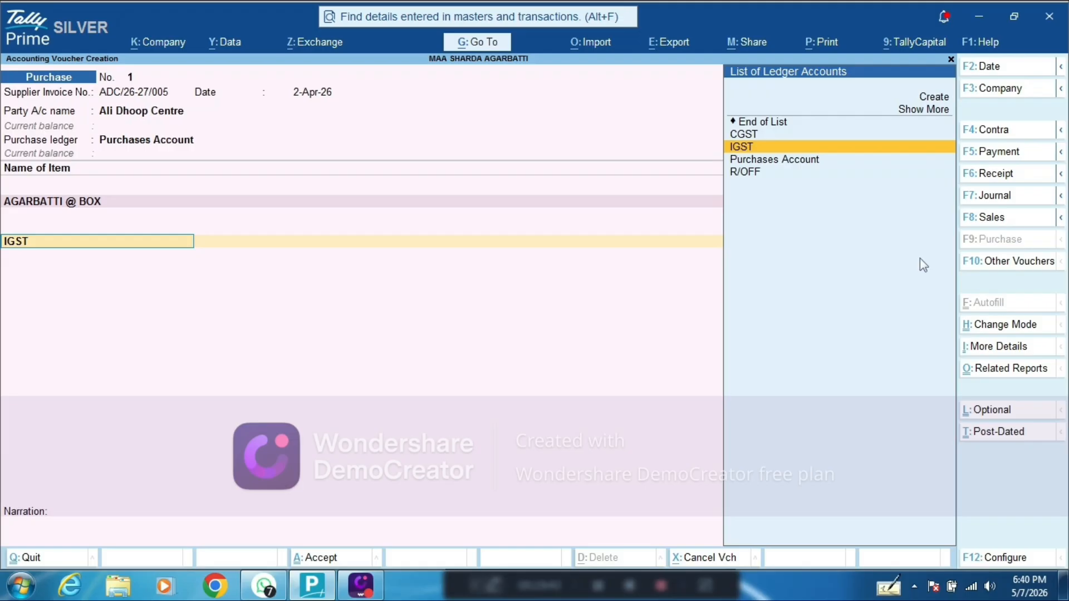
pyautogui.hotkey('alt', 'c')
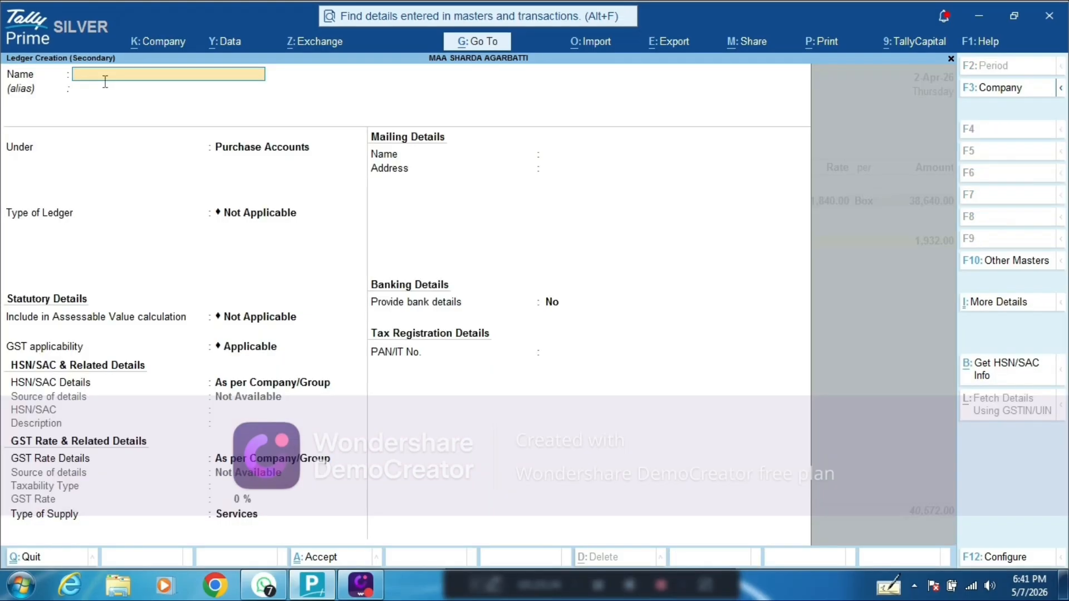
pyautogui.write('Igst')
pyautogui.press('Return')
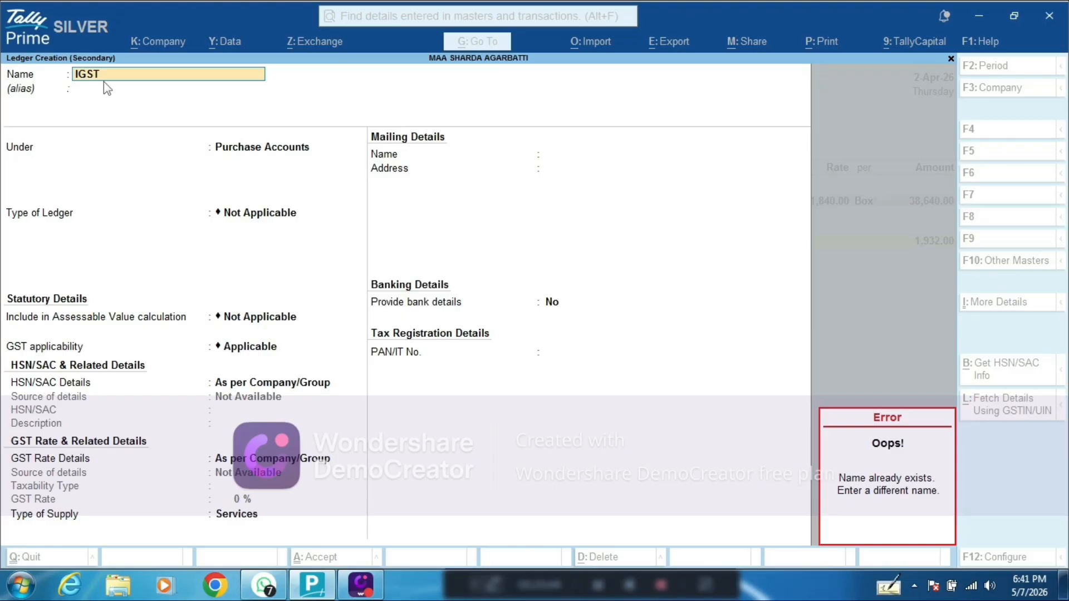
pyautogui.write('NEW')
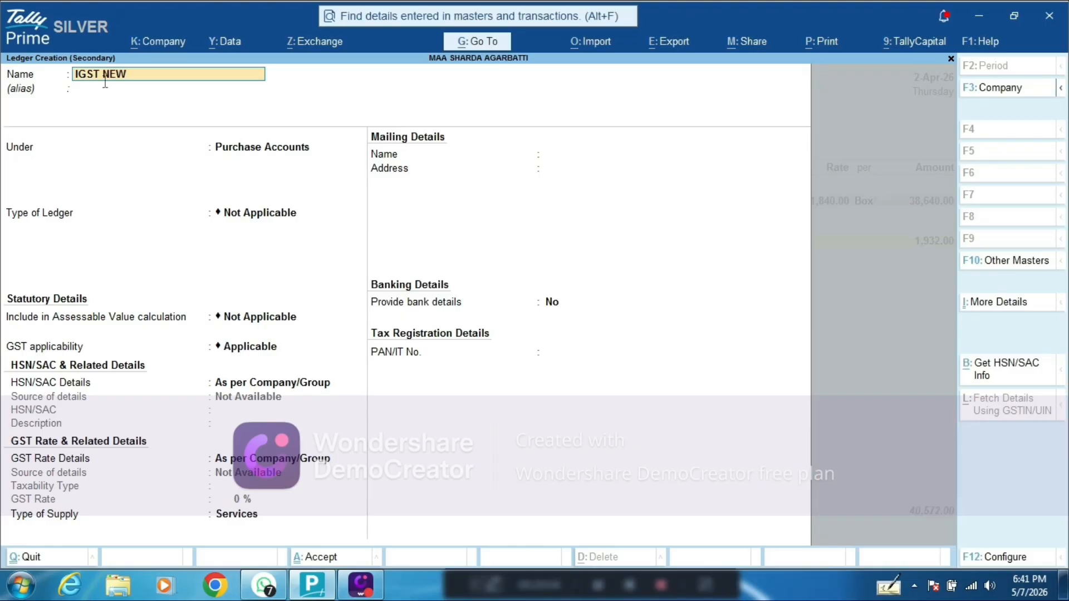
pyautogui.click(107, 88)
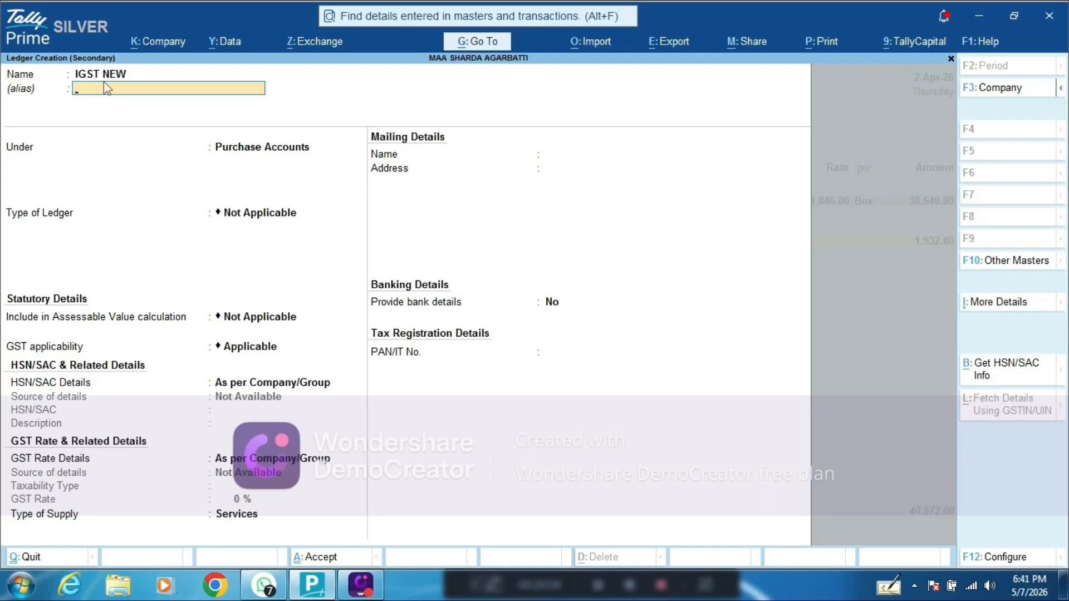
# - Place the IGST NEW ledger under Duties & Taxes with duty type GST and tax type IGST, and quit without saving it
pyautogui.press('Return')
pyautogui.write('DU')
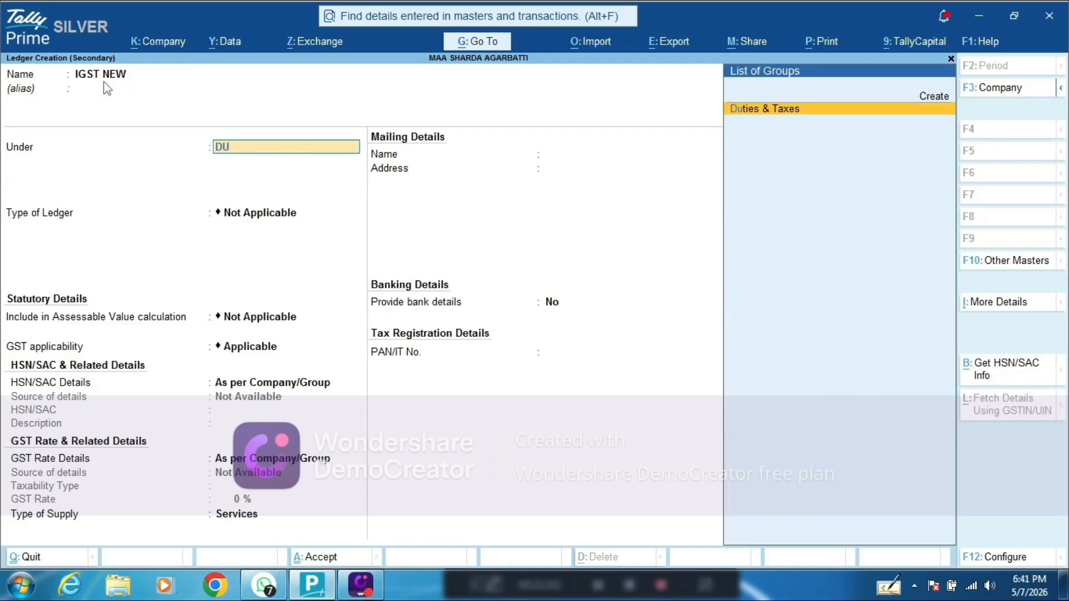
pyautogui.press('Return')
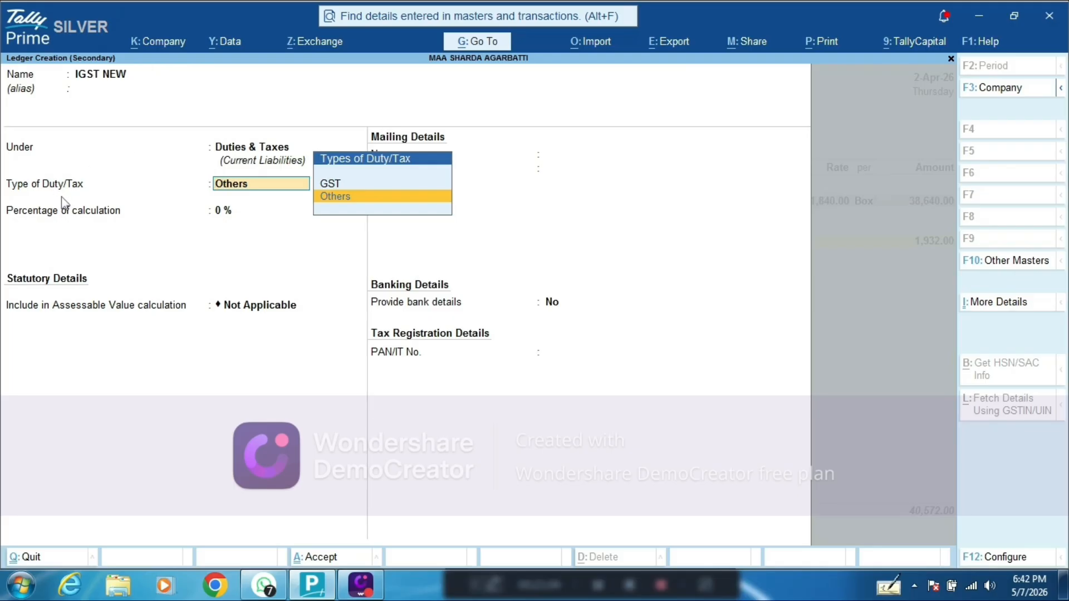
pyautogui.click(371, 185)
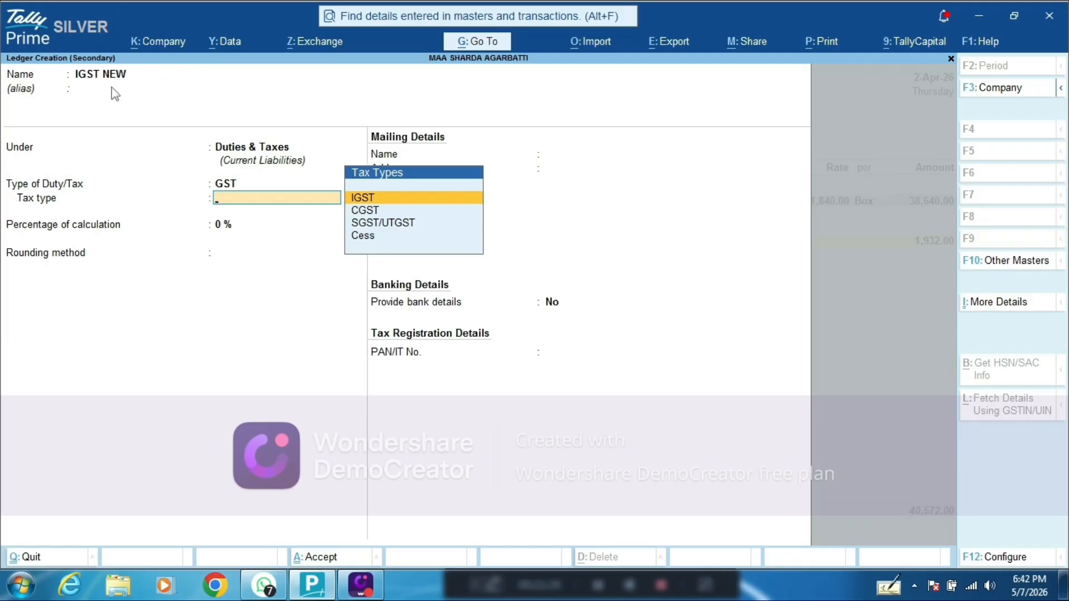
pyautogui.click(414, 201)
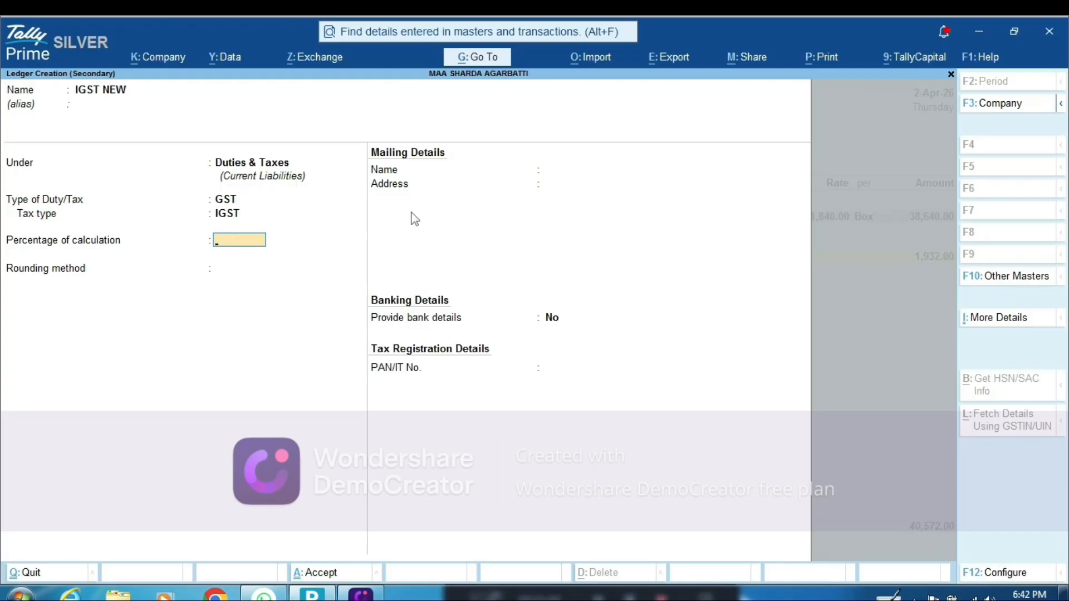
pyautogui.press('Escape')
pyautogui.press('y')
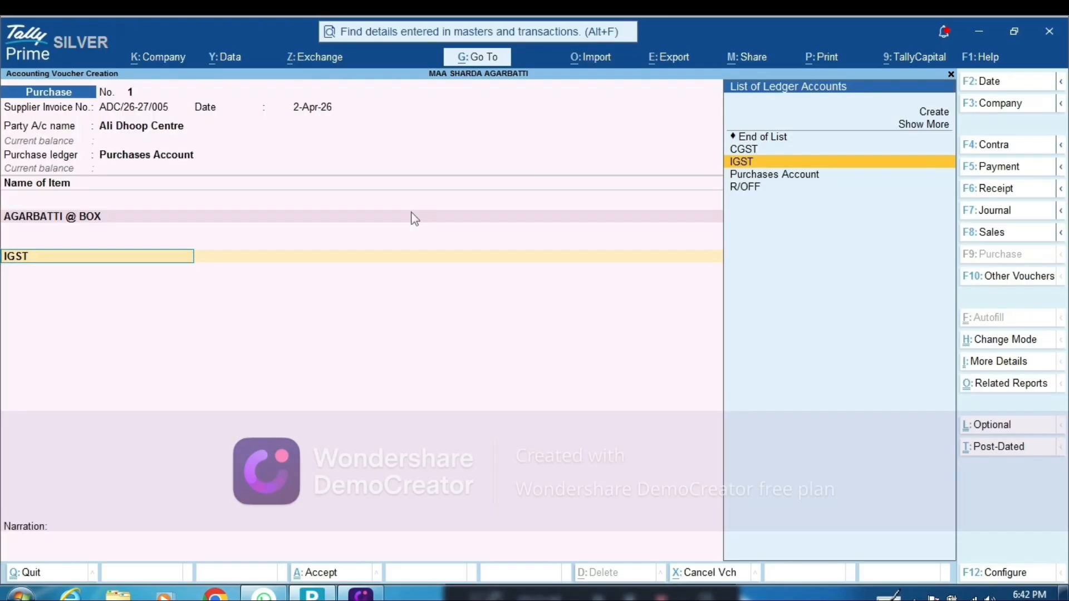
# - Start another ledger named CGST NEW, leave its alias blank and place it under Duties & Taxes
pyautogui.hotkey('alt', 'c')
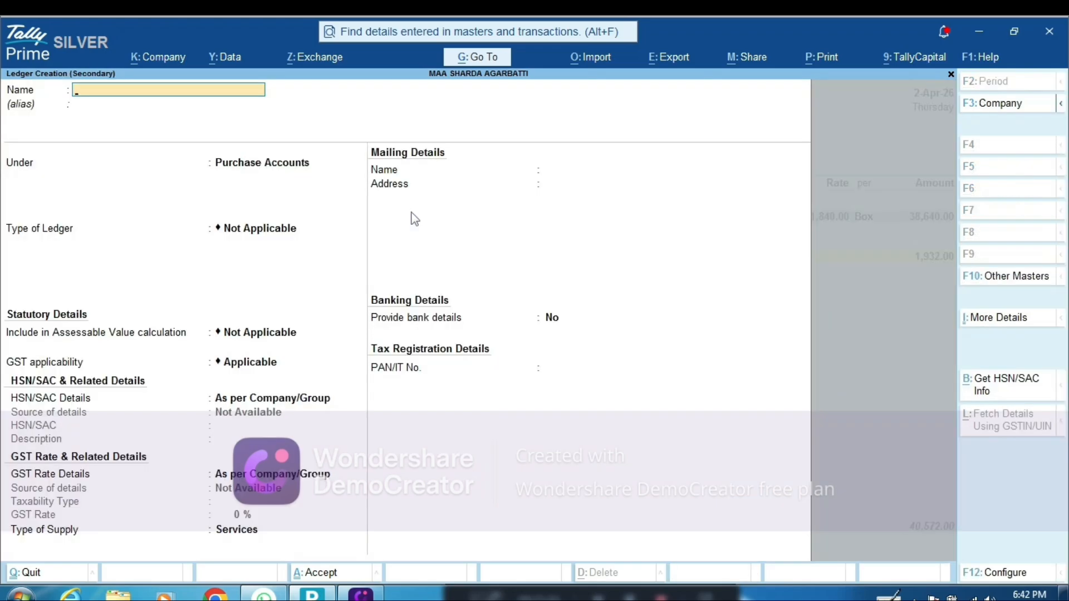
pyautogui.write('CGST NEW')
pyautogui.press('Return')
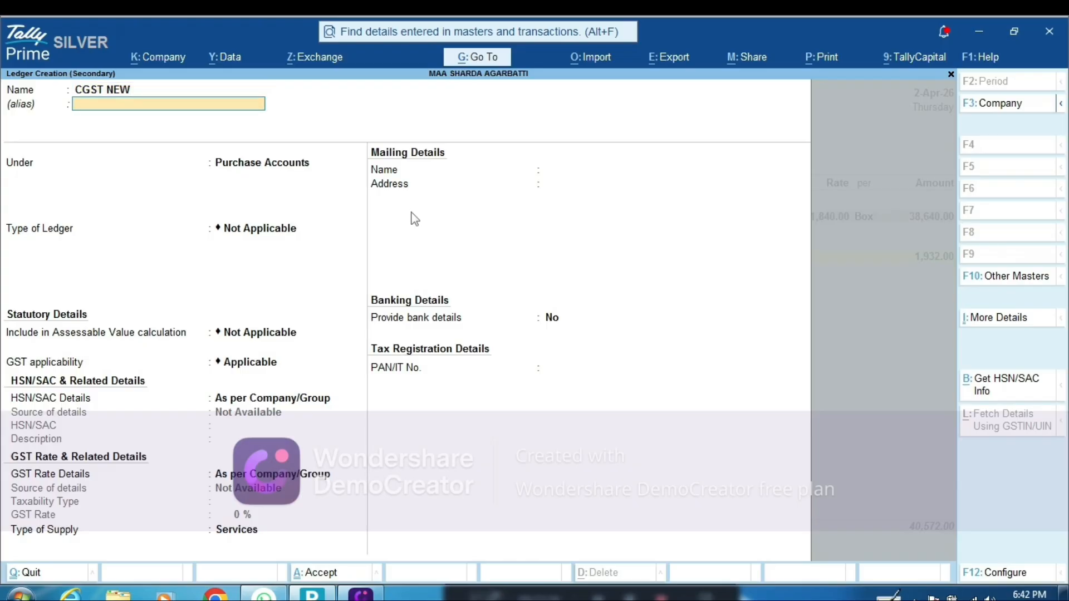
pyautogui.press('Return')
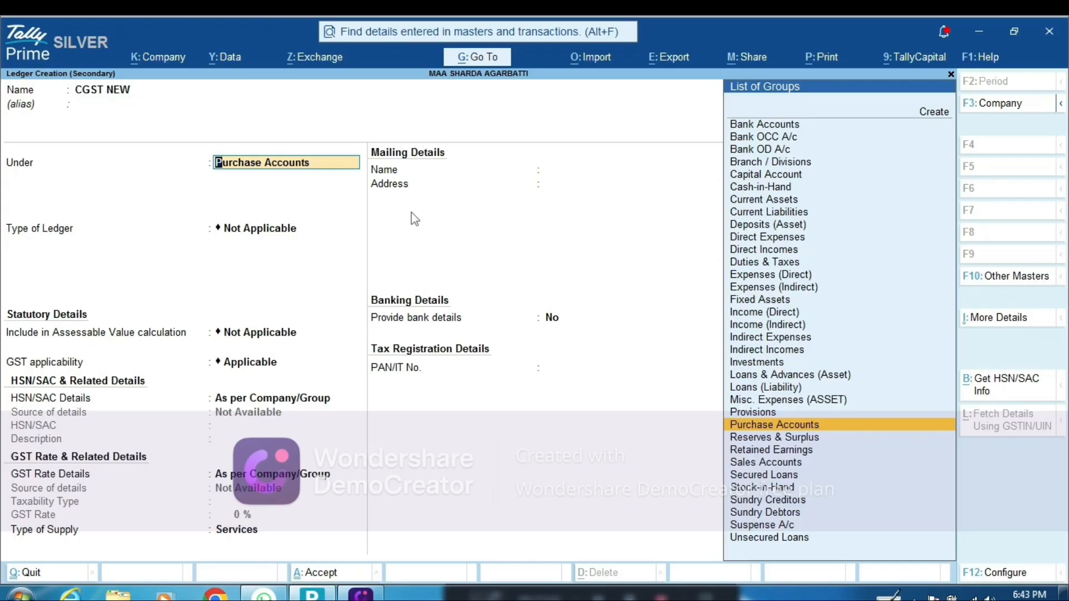
pyautogui.write('DU')
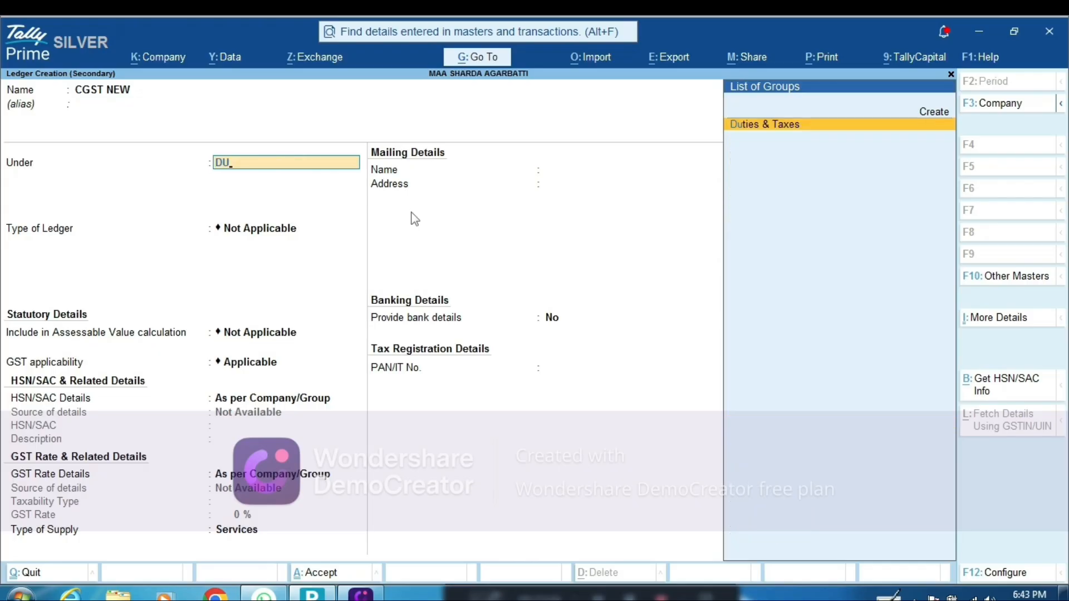
pyautogui.press('Return')
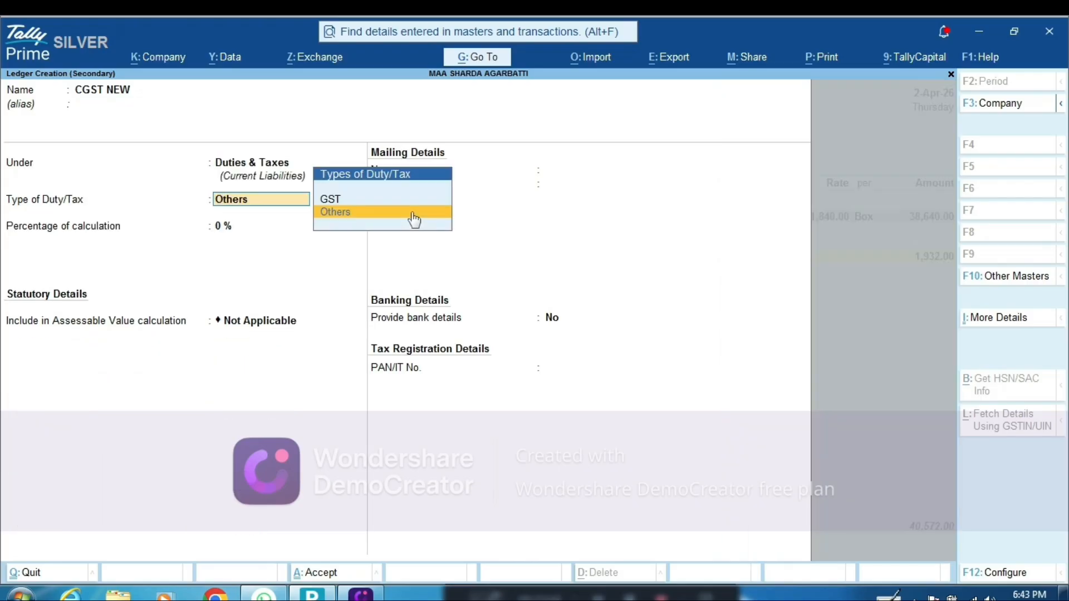
# - Set the CGST NEW ledger's type of duty to GST and its tax type to CGST
pyautogui.press('Up')
pyautogui.press('Return')
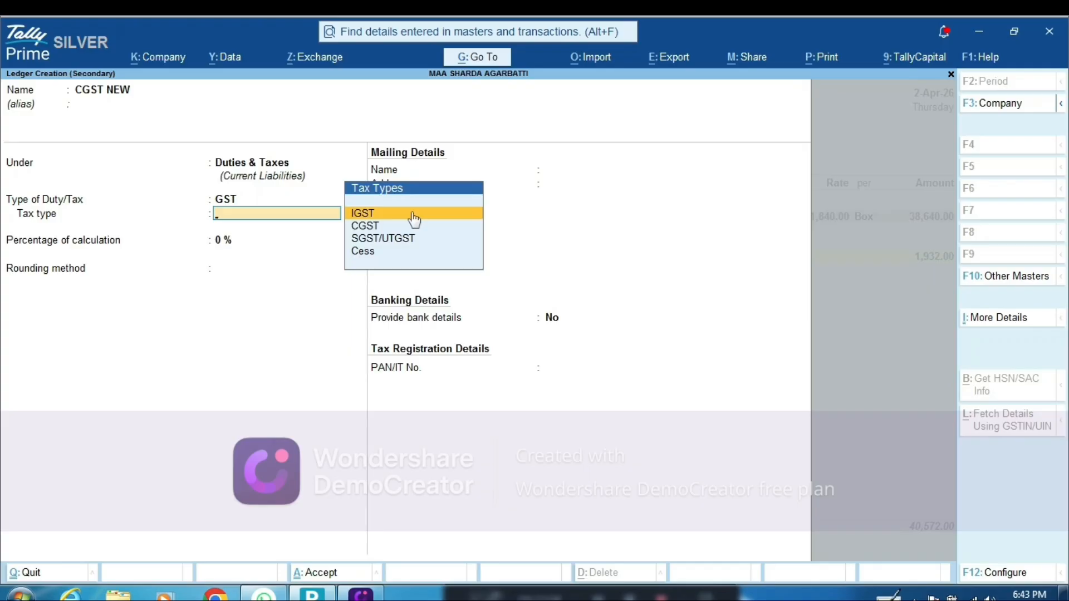
pyautogui.press('Down')
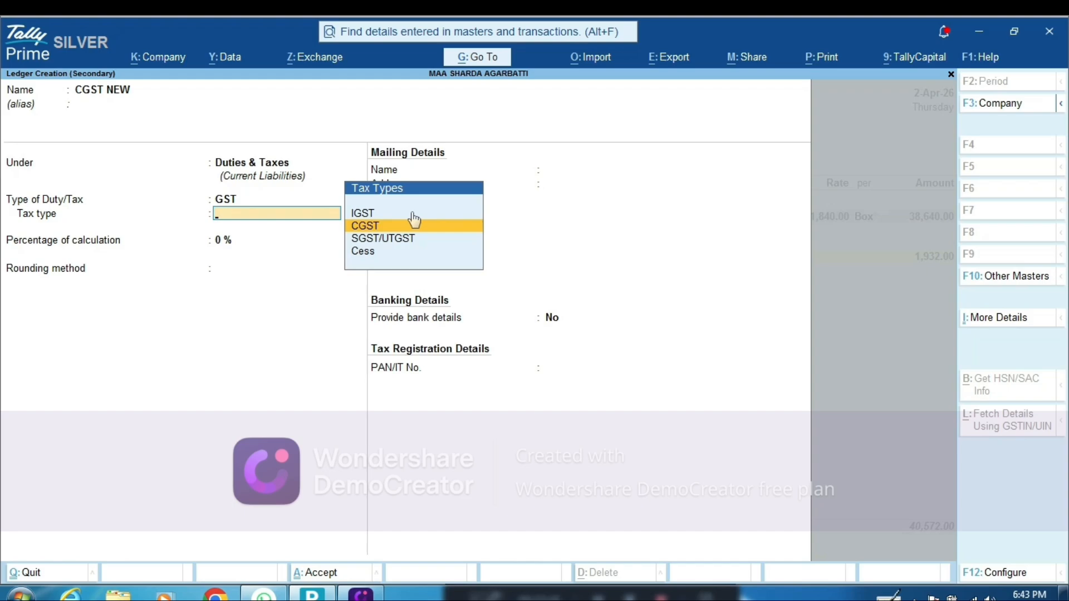
pyautogui.press('Return')
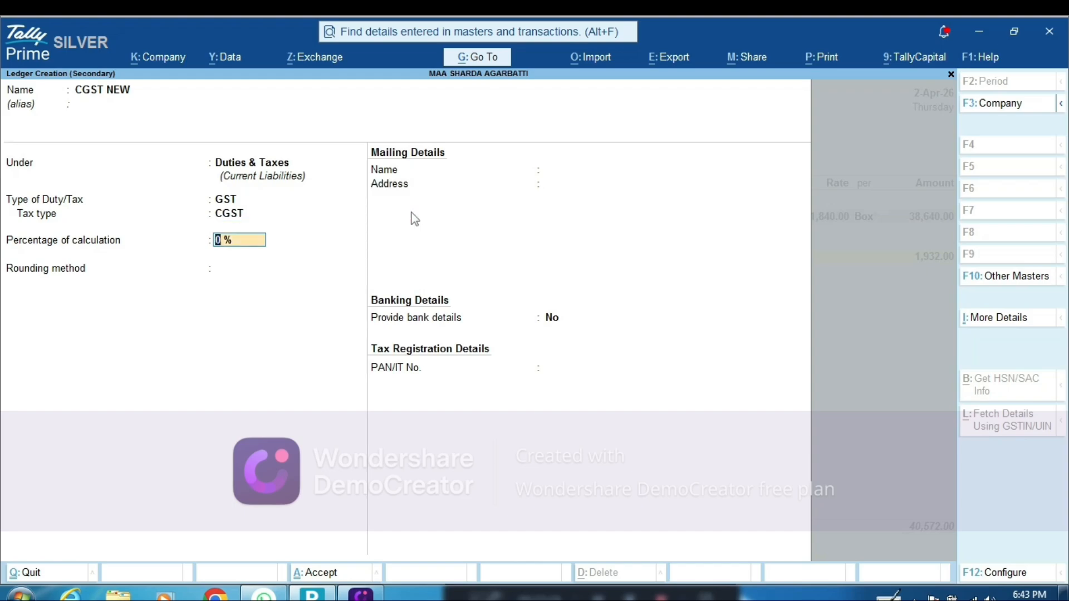
# - Go back to the CGST NEW ledger's tax type, change it to SGST/UTGST and discard the ledger
pyautogui.press('BackSpace')
pyautogui.press('BackSpace')
pyautogui.press('Return')
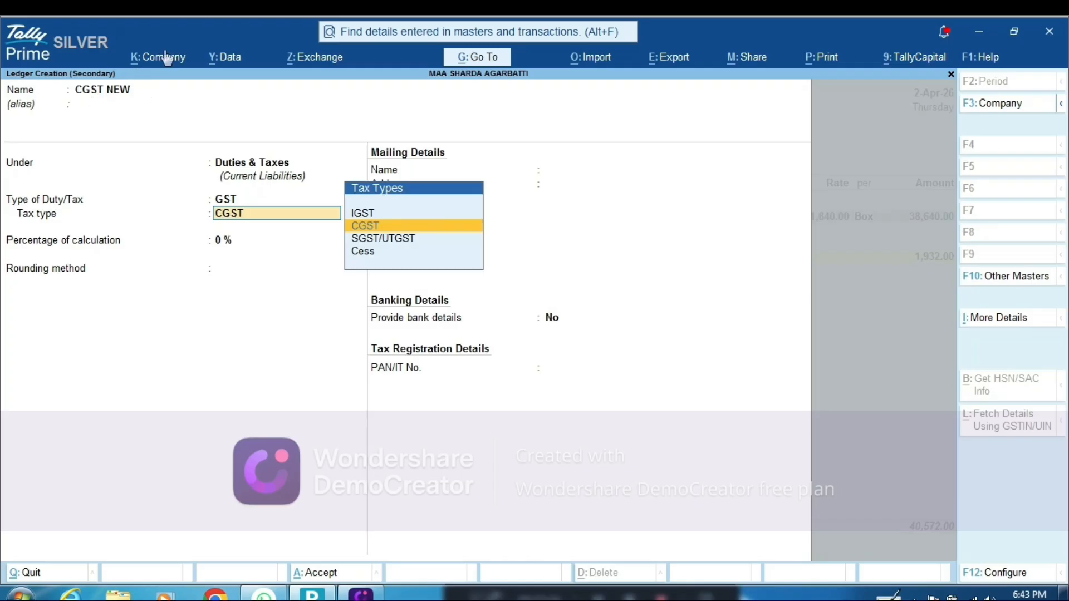
pyautogui.press('Down')
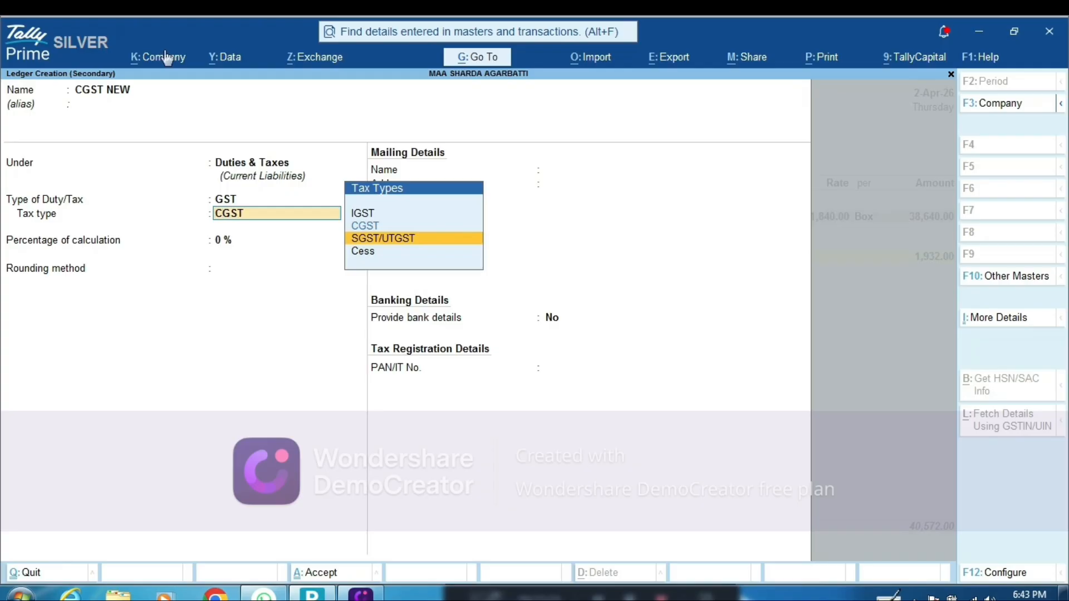
pyautogui.press('Return')
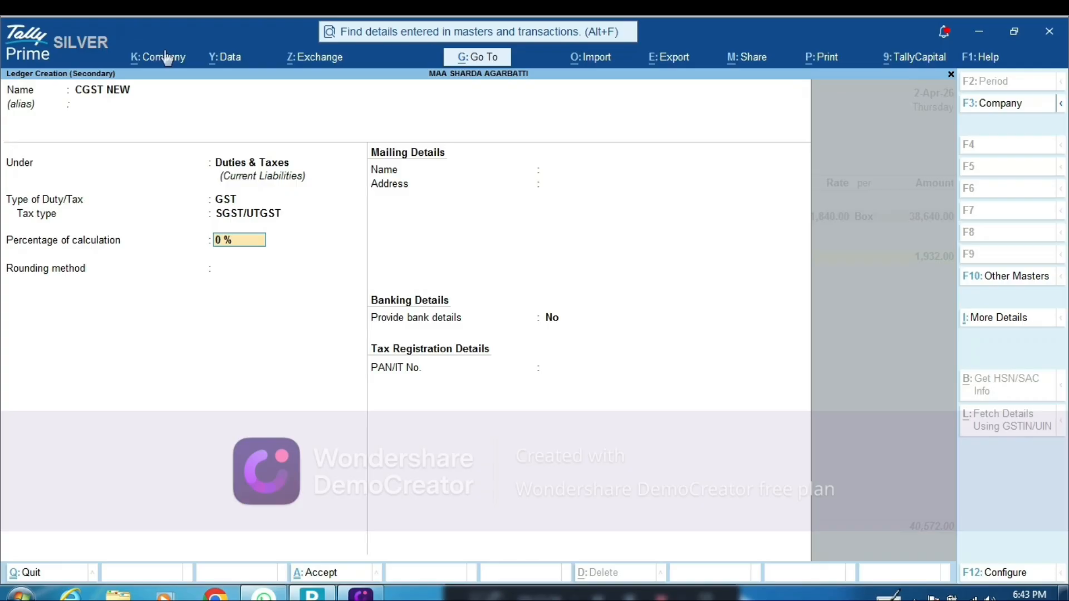
pyautogui.press('Escape')
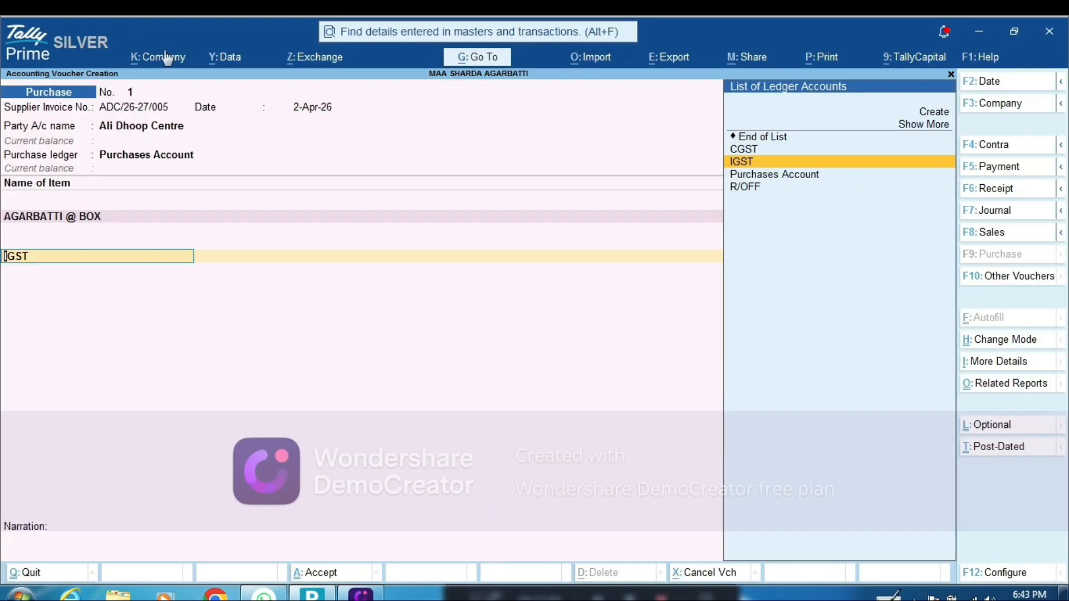
# - Keep IGST as the tax ledger in the purchase voucher and accept its calculated amount
pyautogui.press('Return')
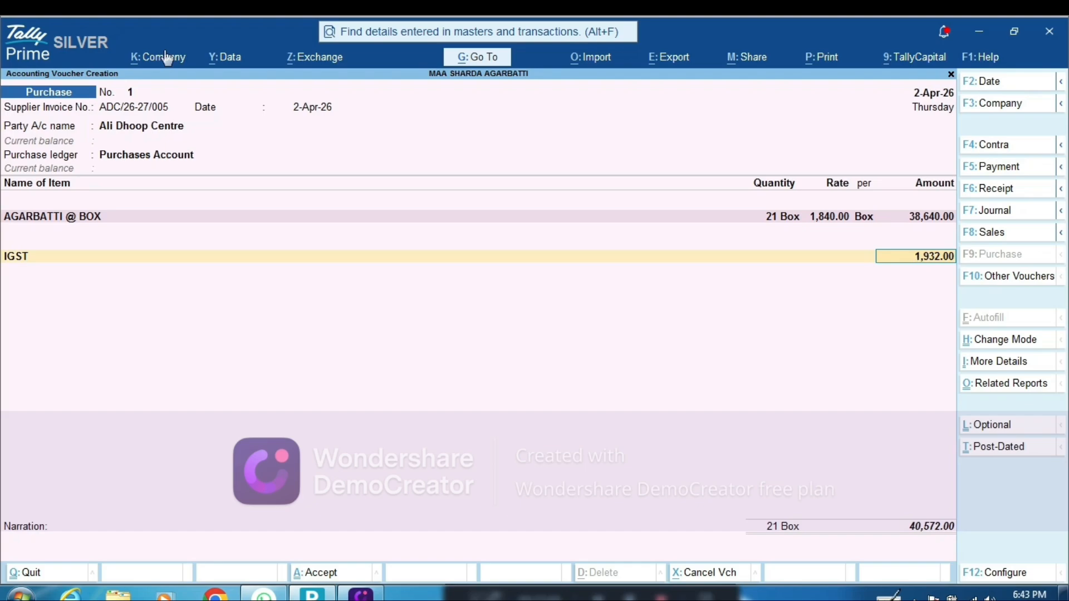
pyautogui.press('Return')
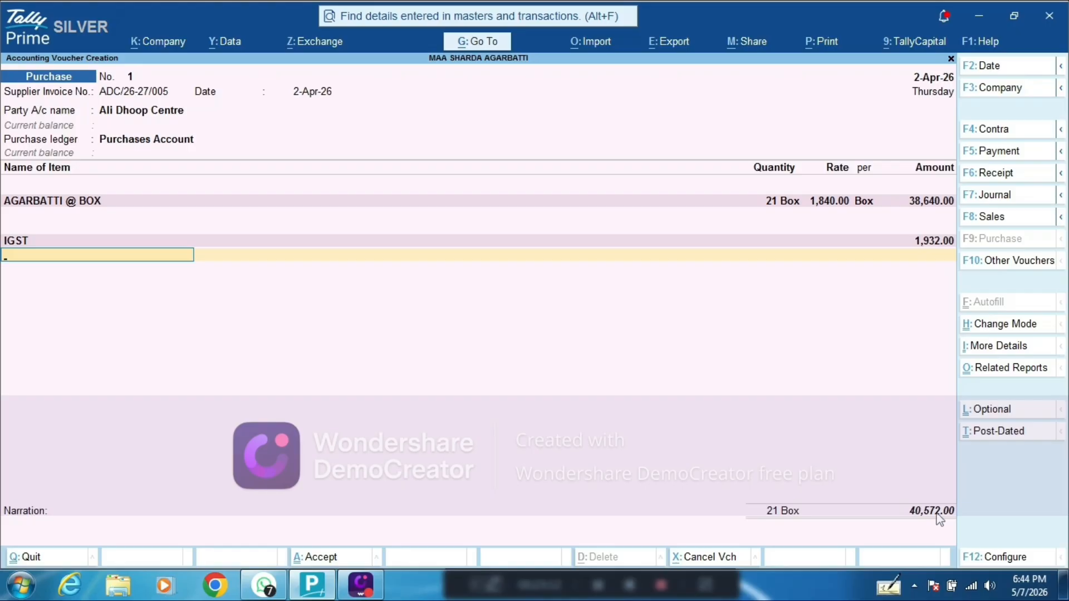
# - Start a new ledger from the line below IGST, name it R/OFF NEW and place it under Indirect Expenses
pyautogui.press('ctrl')
pyautogui.hotkey('alt', 'c')
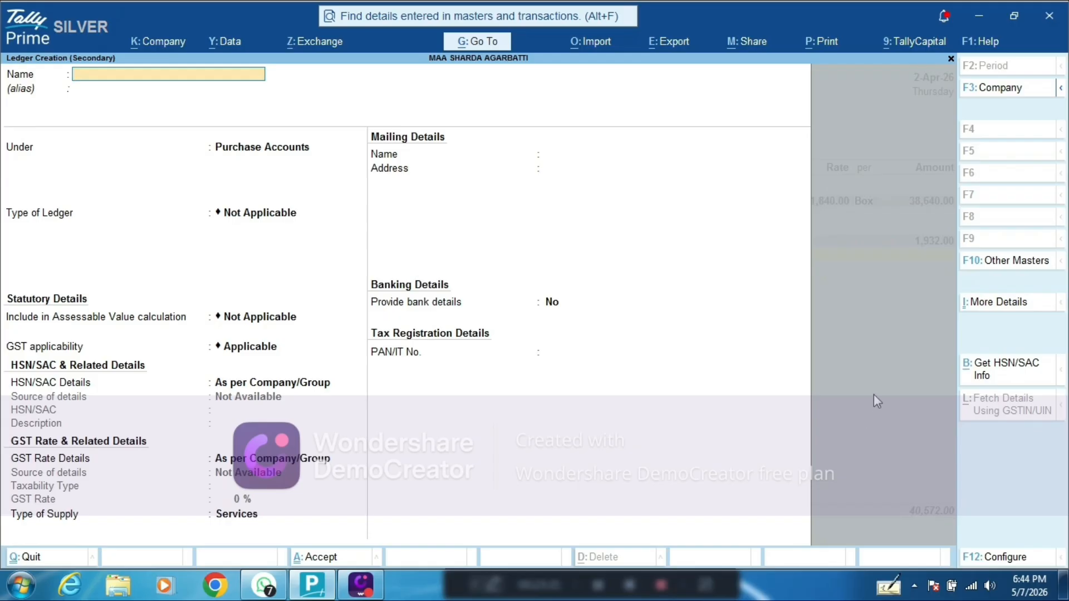
pyautogui.write('R/OFF')
pyautogui.press('Return')
pyautogui.write('NEW')
pyautogui.press('Return')
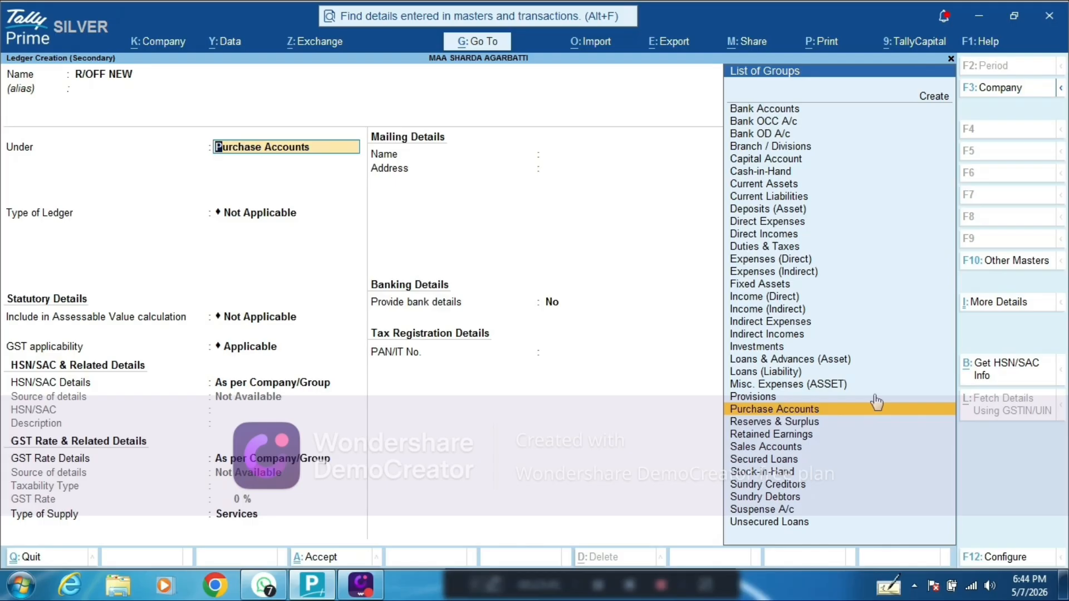
pyautogui.write('IN')
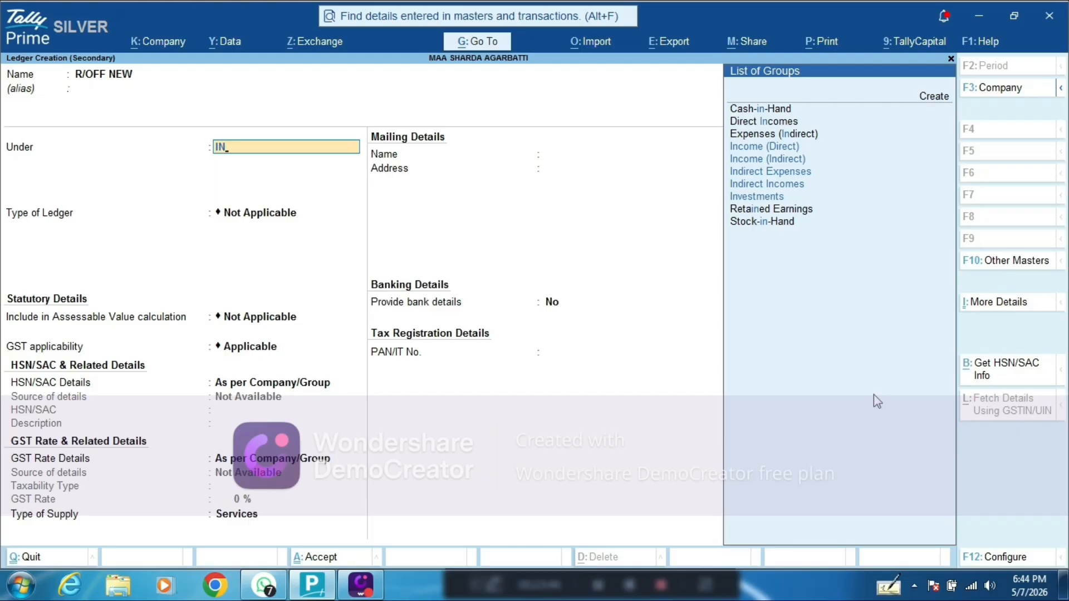
pyautogui.press('Down')
pyautogui.press('Down')
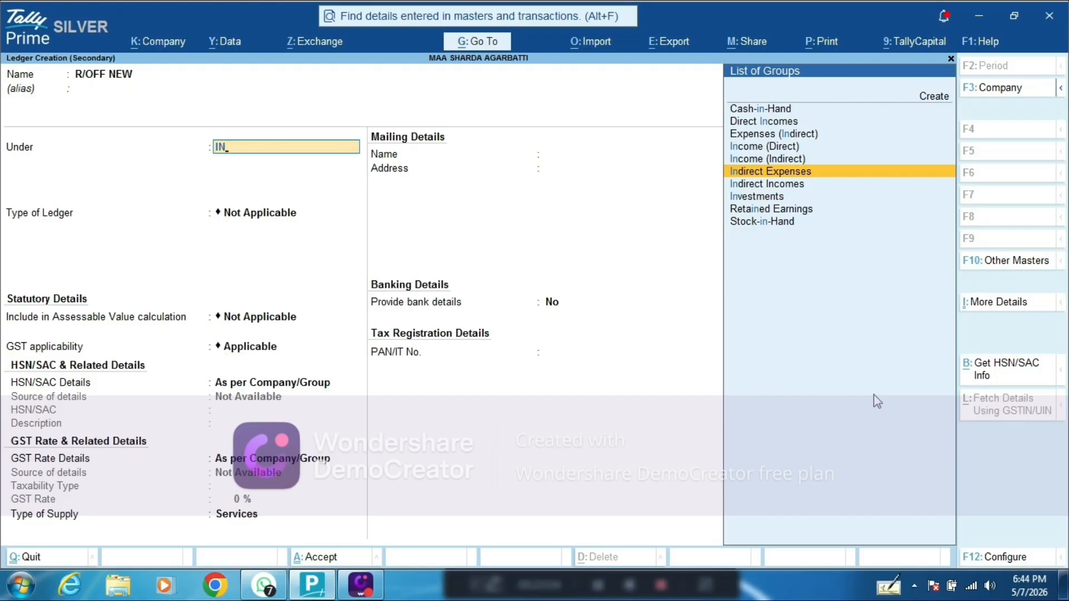
pyautogui.press('Return')
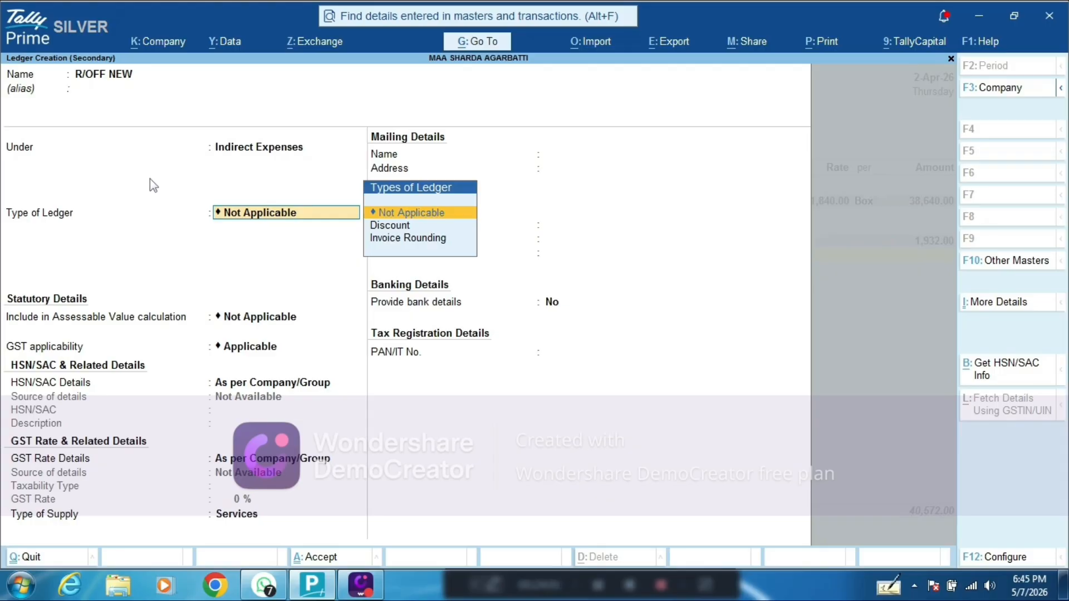
# - Set the R/OFF NEW ledger's type to Invoice Rounding, keep Normal Rounding as the method and discard the ledger unsaved
pyautogui.press('Down')
pyautogui.press('Down')
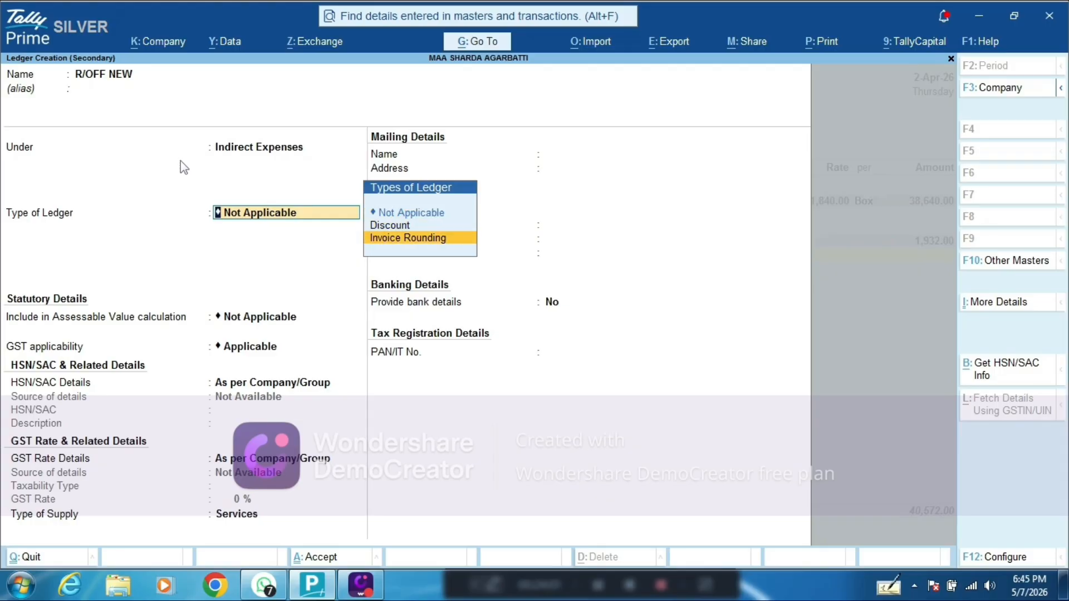
pyautogui.press('Return')
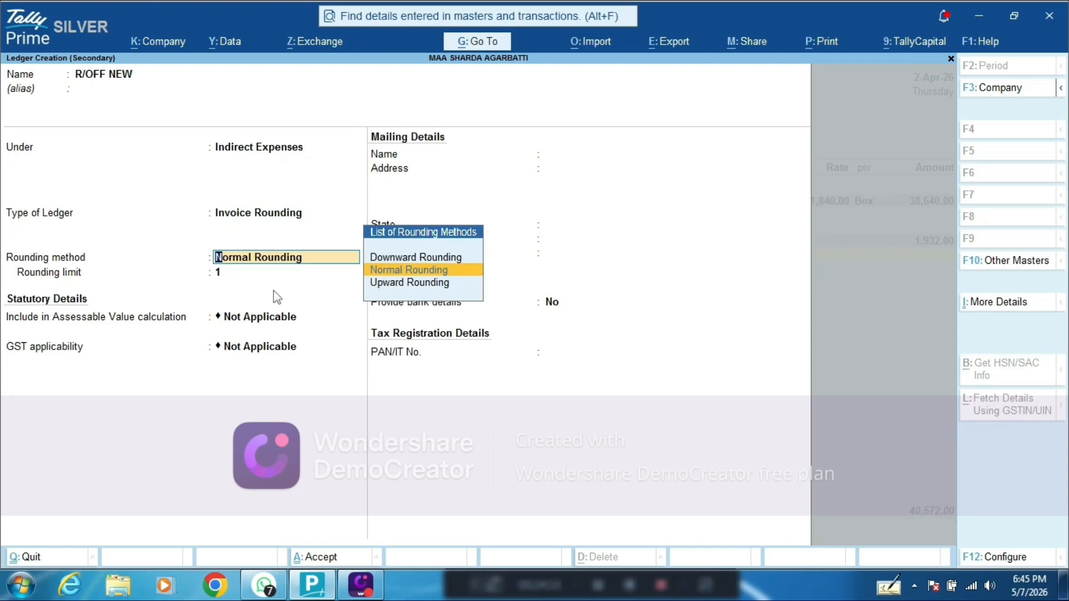
pyautogui.click(237, 271)
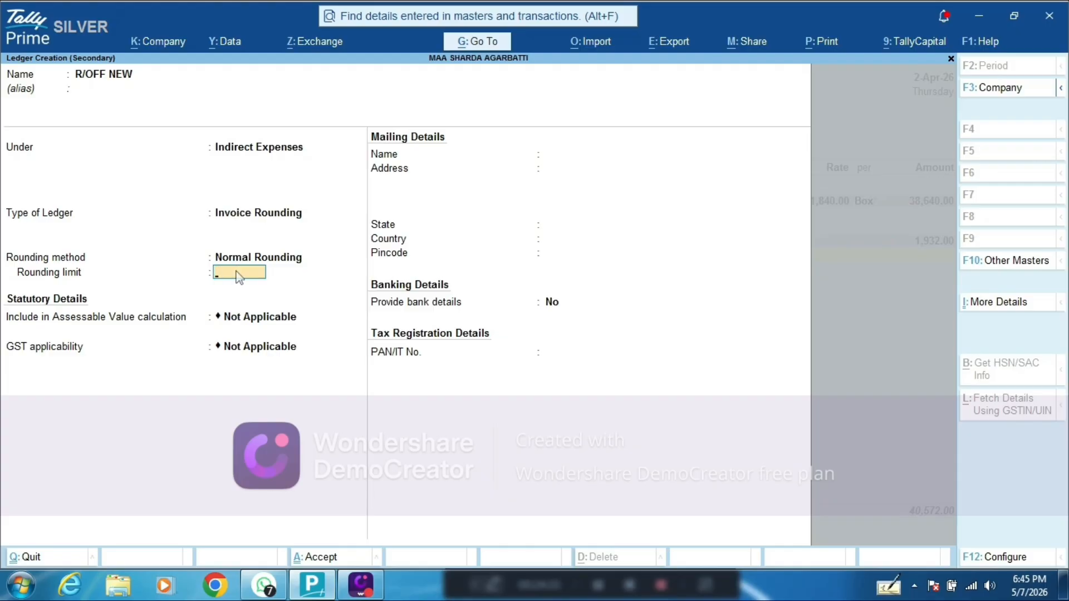
pyautogui.press('Escape')
pyautogui.press('y')
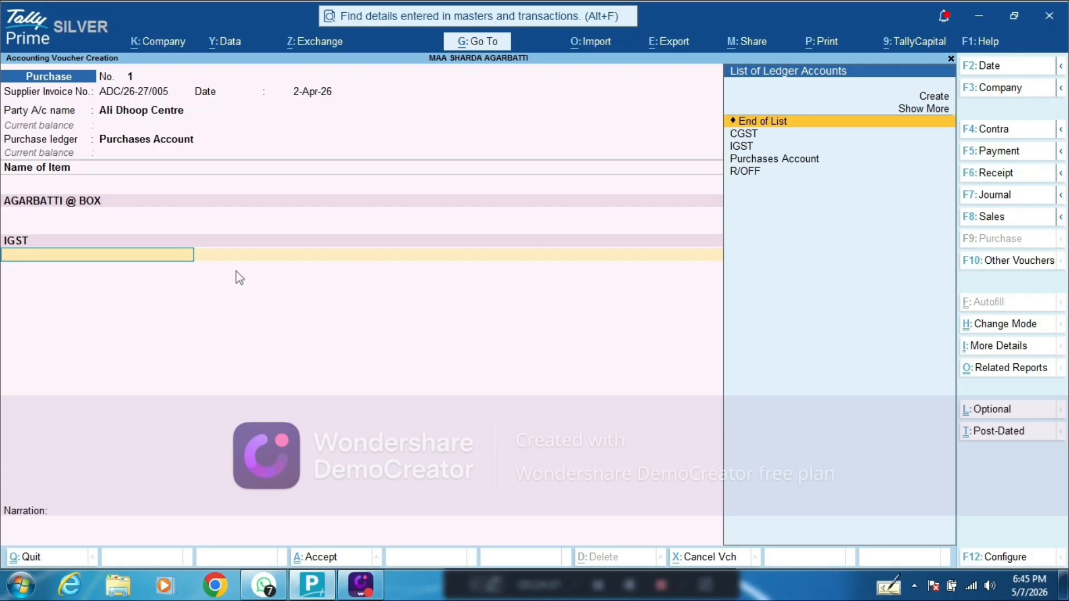
# - Add the existing R/OFF ledger below IGST in the purchase voucher and remove that line again
pyautogui.write('R')
pyautogui.press('Return')
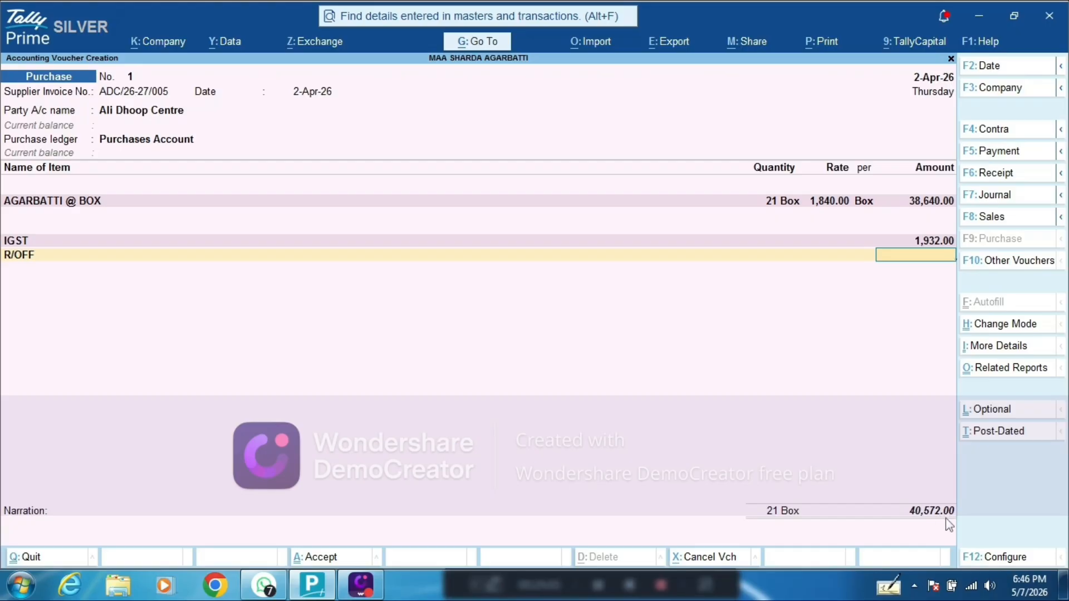
pyautogui.hotkey('ctrl', 'd')
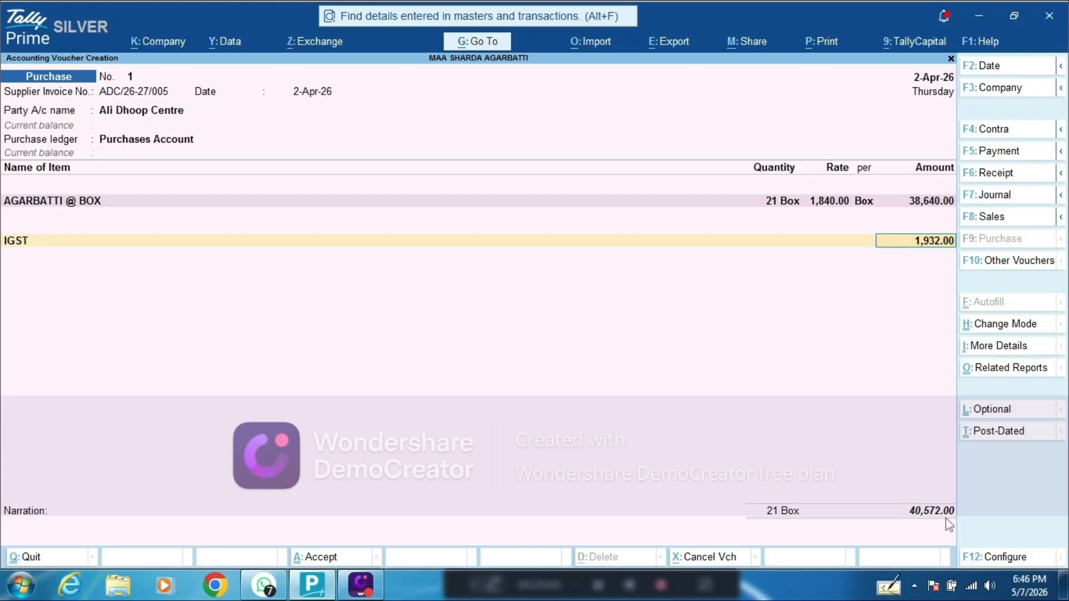
# - Finish the purchase voucher with IGST as its last line, leave the narration blank and save it
pyautogui.press('Return')
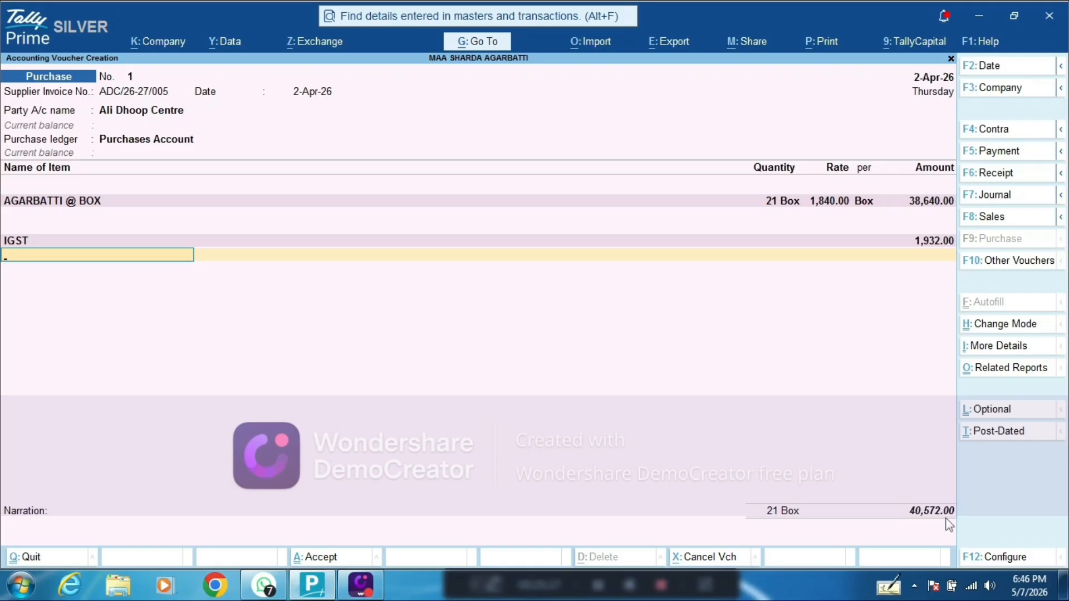
pyautogui.press('Return')
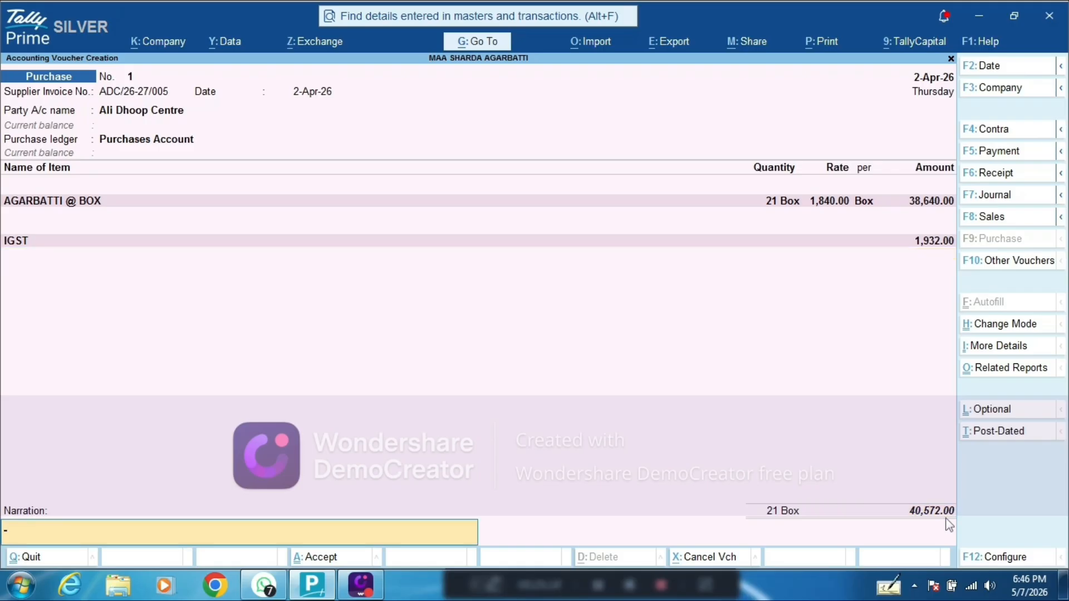
pyautogui.press('Return')
pyautogui.press('Return')
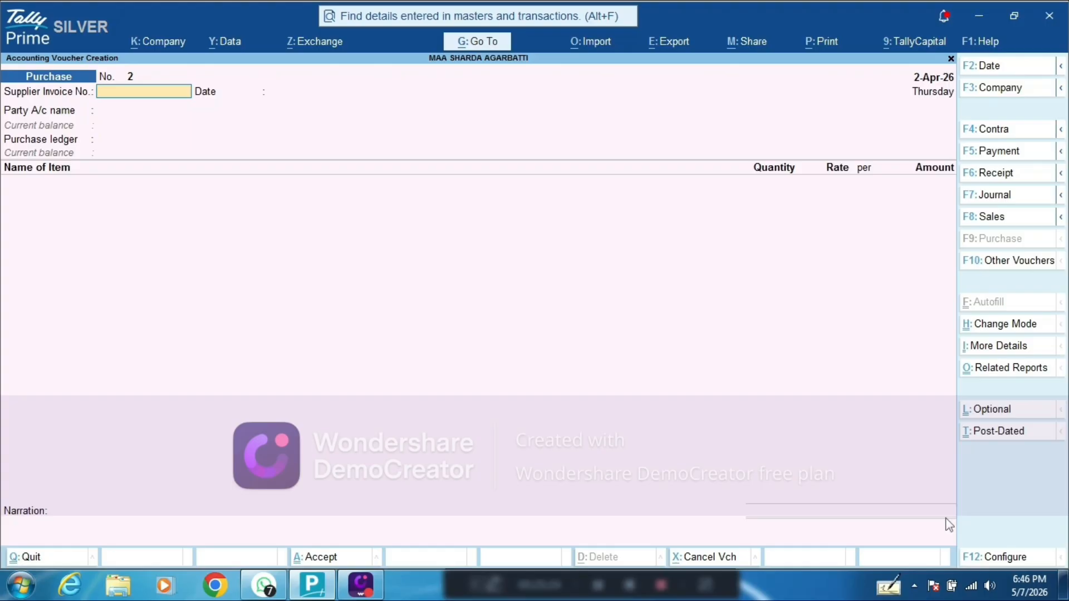
# - Reopen the saved purchase voucher, examine its enlarged invoice print preview down to the total and signatory block, and close the preview
pyautogui.press('pageup')
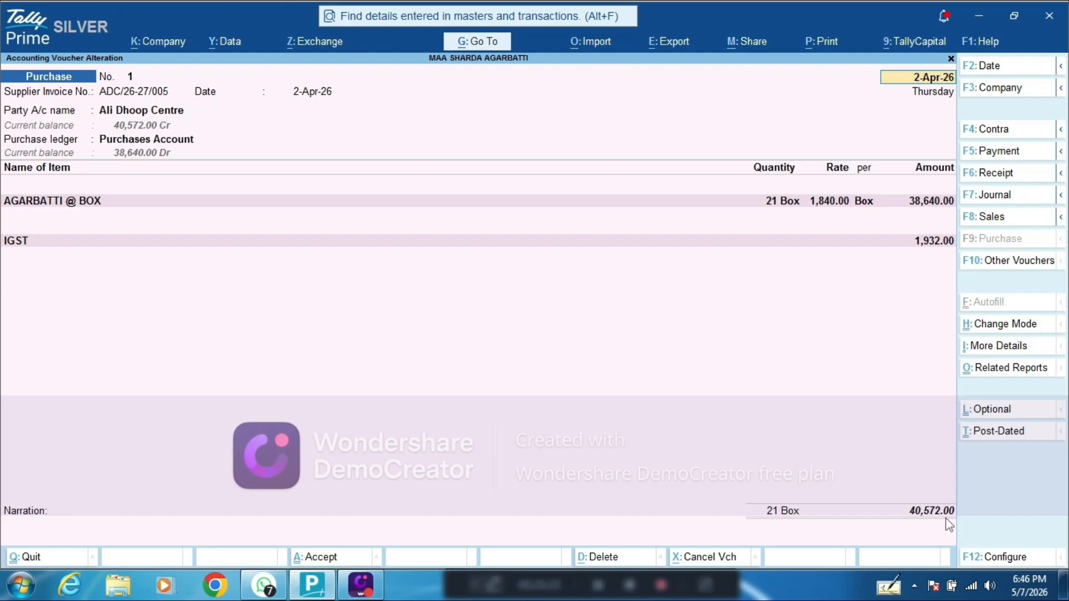
pyautogui.press('ctrl')
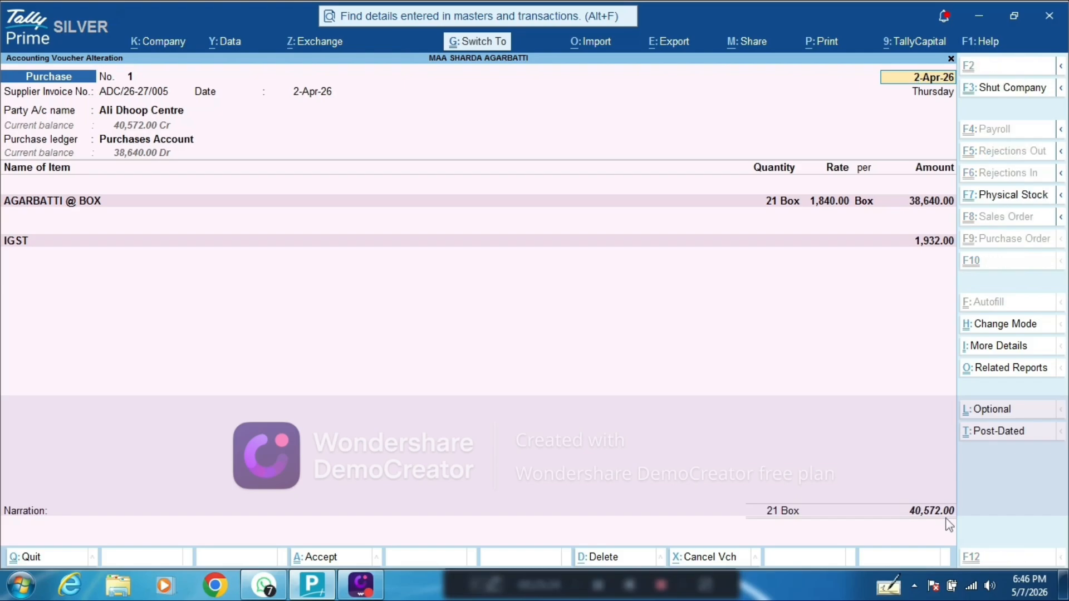
pyautogui.hotkey('ctrl', 'p')
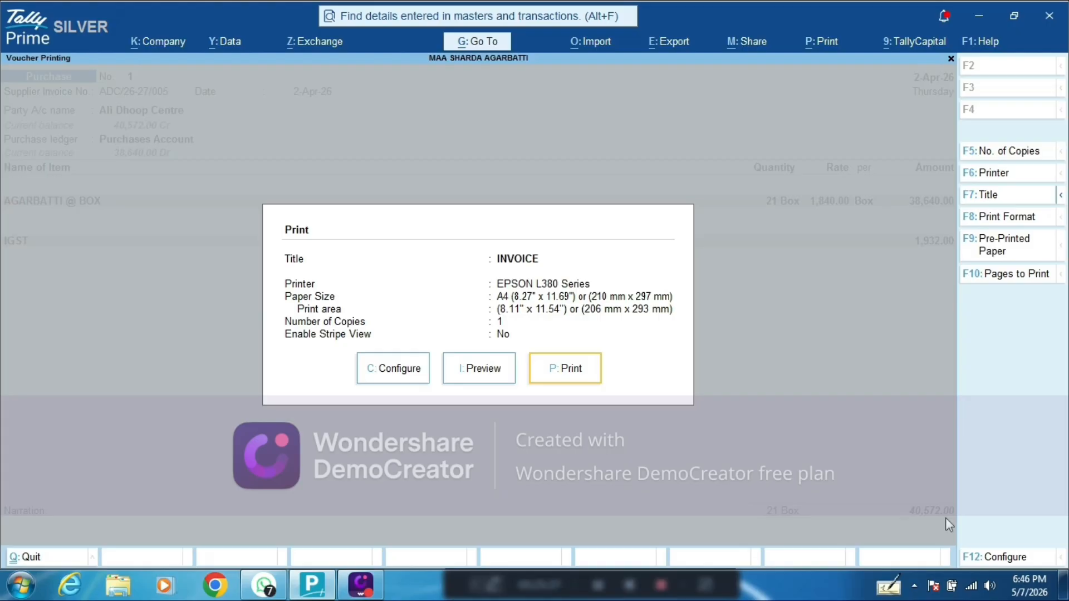
pyautogui.press('Left')
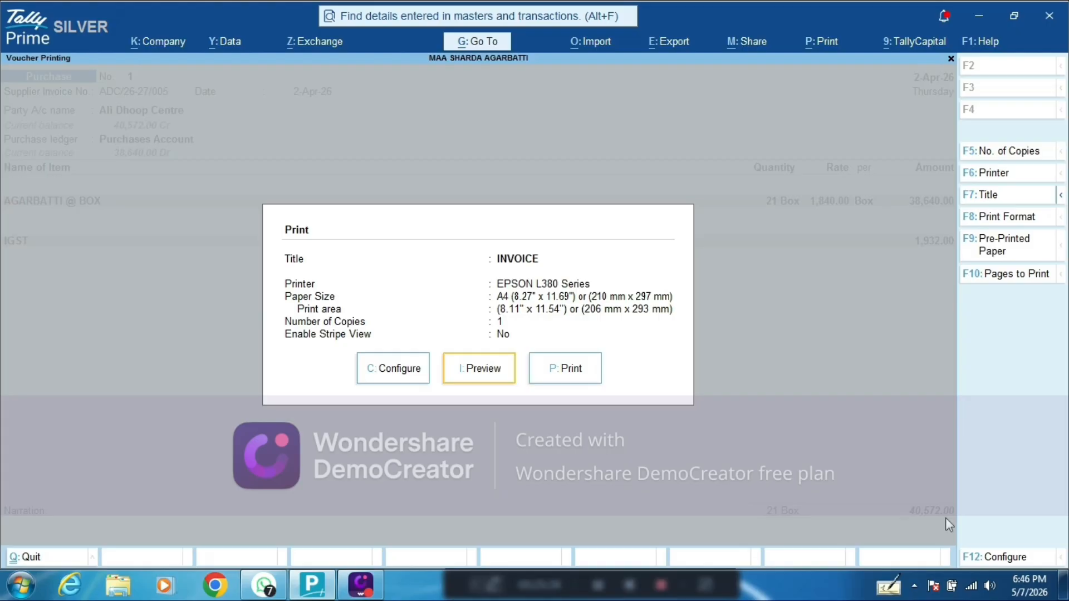
pyautogui.press('Return')
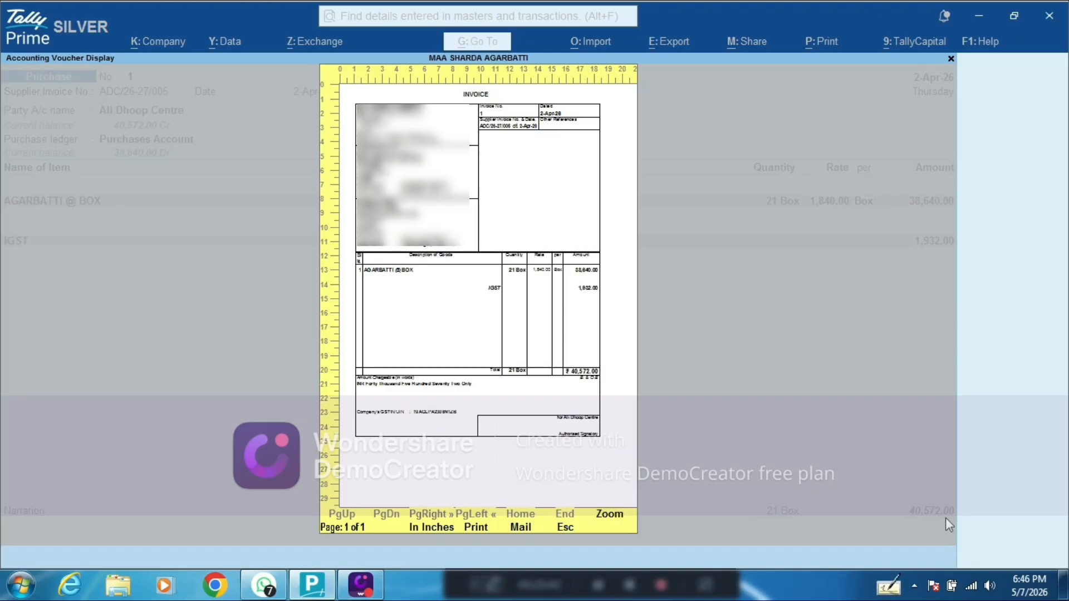
pyautogui.hotkey('alt', 'z')
pyautogui.scroll(-5, 372, 379)
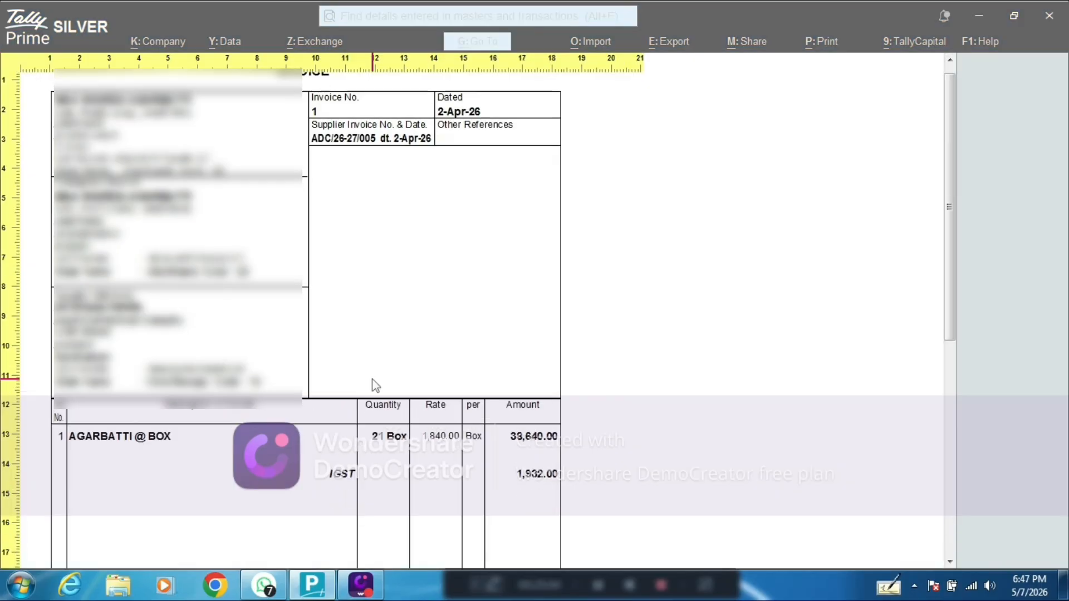
pyautogui.scroll(-4, 304, 380)
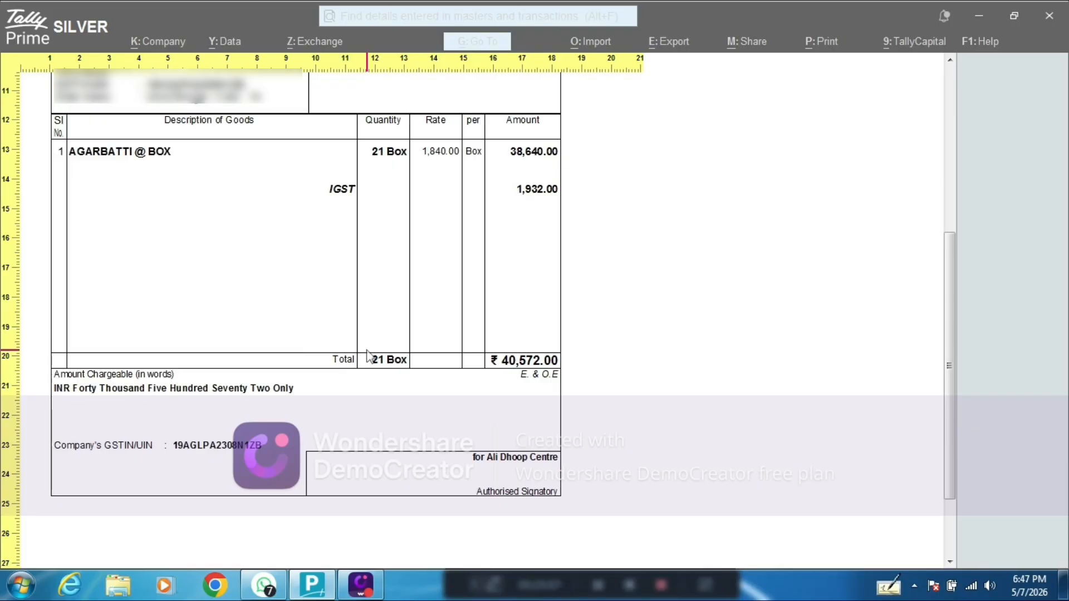
pyautogui.press('Escape')
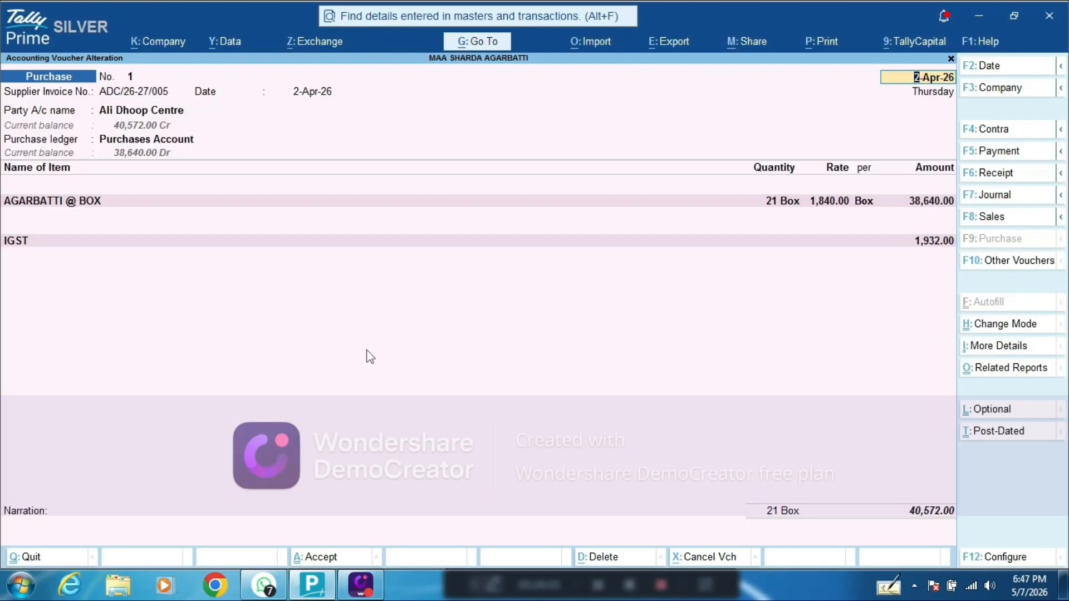